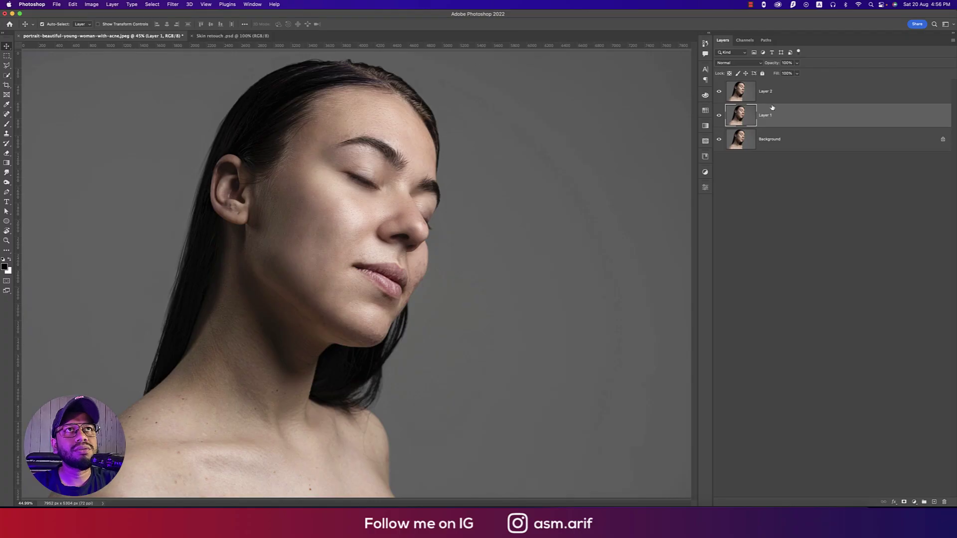
# - Undo the retouching layers so only the original acne photo remains on the Background layer
pyautogui.press('BackSpace')
pyautogui.press('BackSpace')
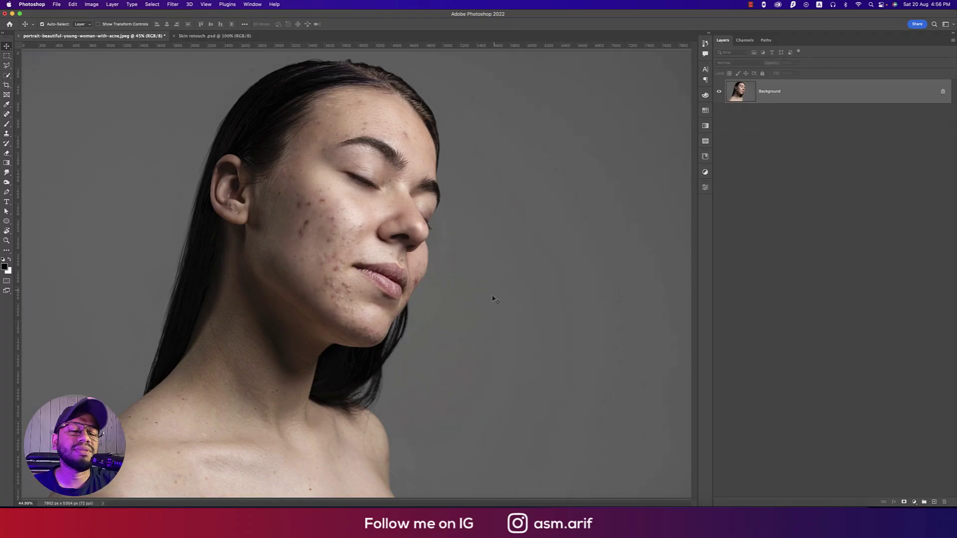
pyautogui.scroll(-3, 579, 319)
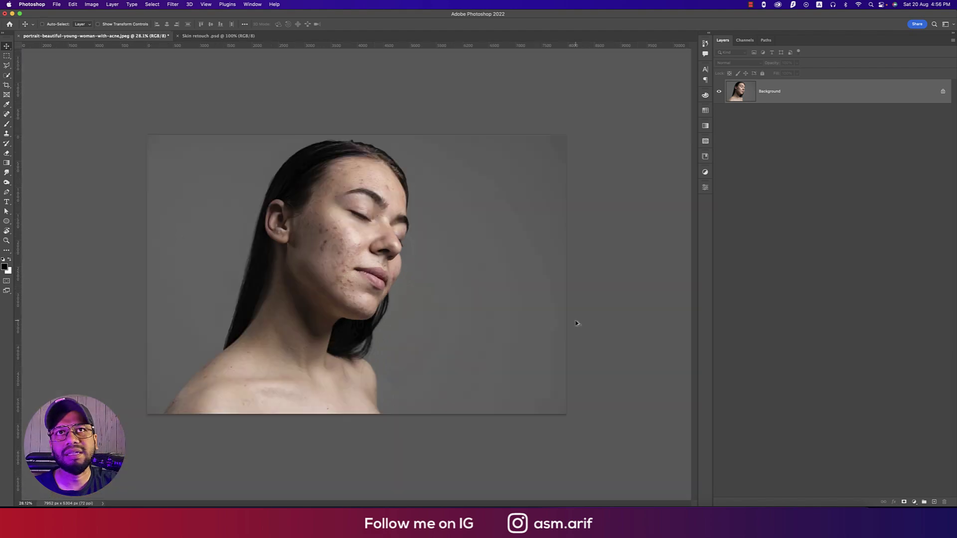
pyautogui.scroll(3, 577, 324)
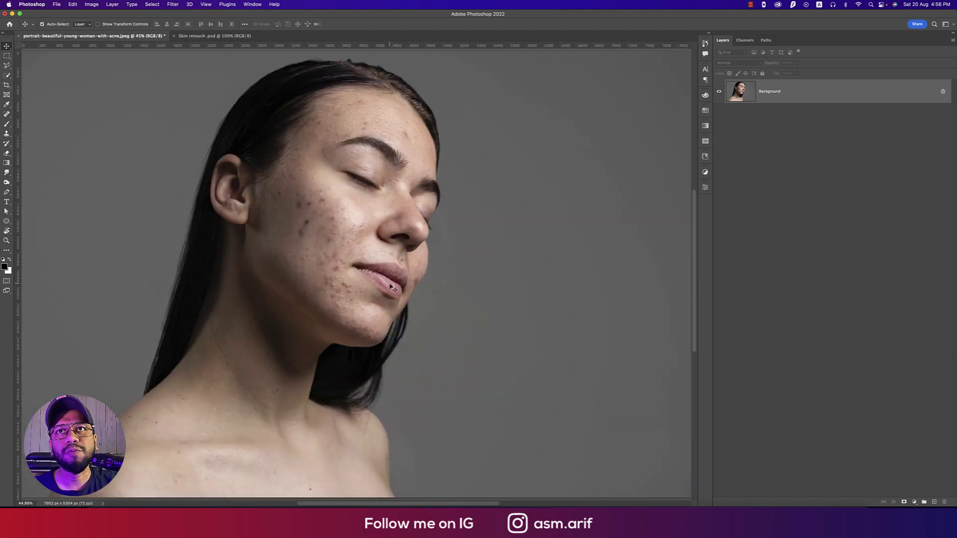
pyautogui.scroll(3, 323, 229)
pyautogui.scroll(-3, 322, 229)
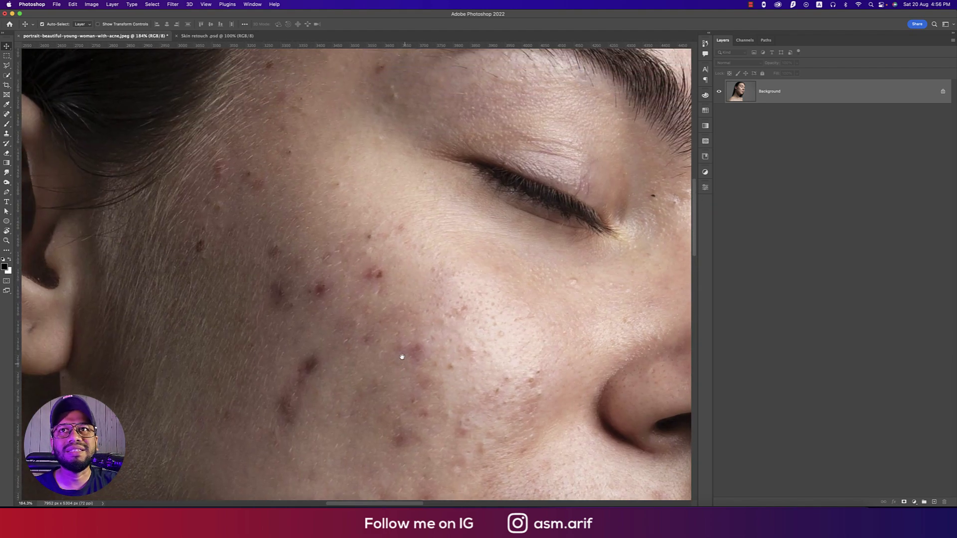
pyautogui.scroll(-2, 381, 337)
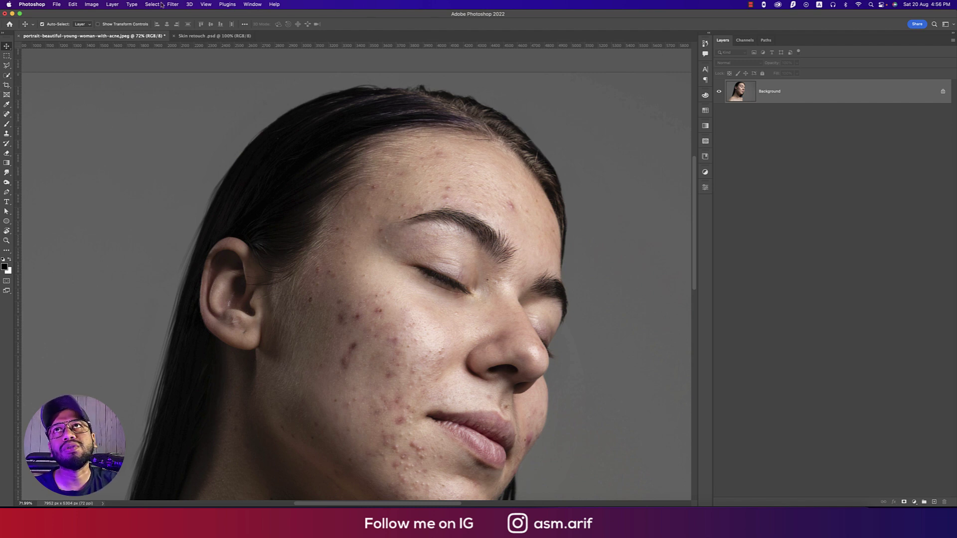
pyautogui.click(179, 5)
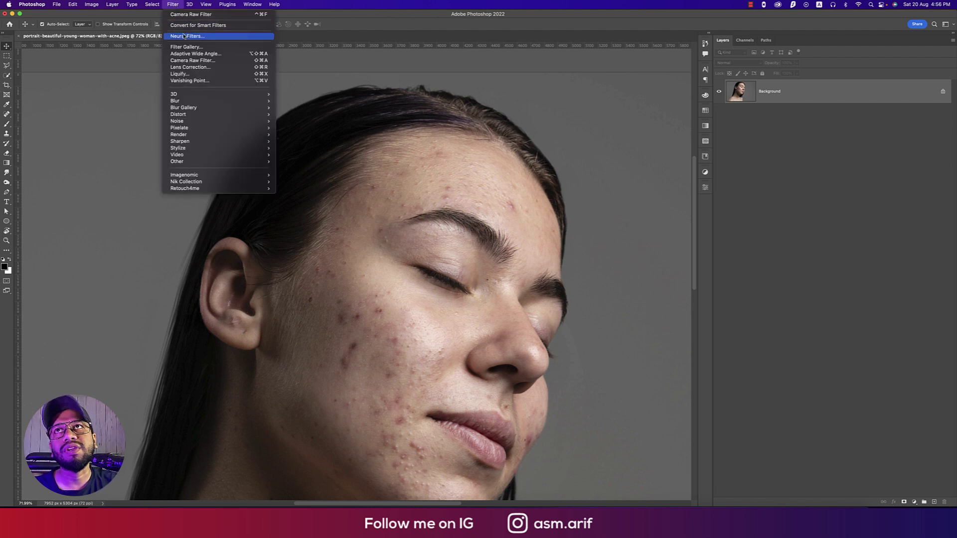
pyautogui.click(187, 62)
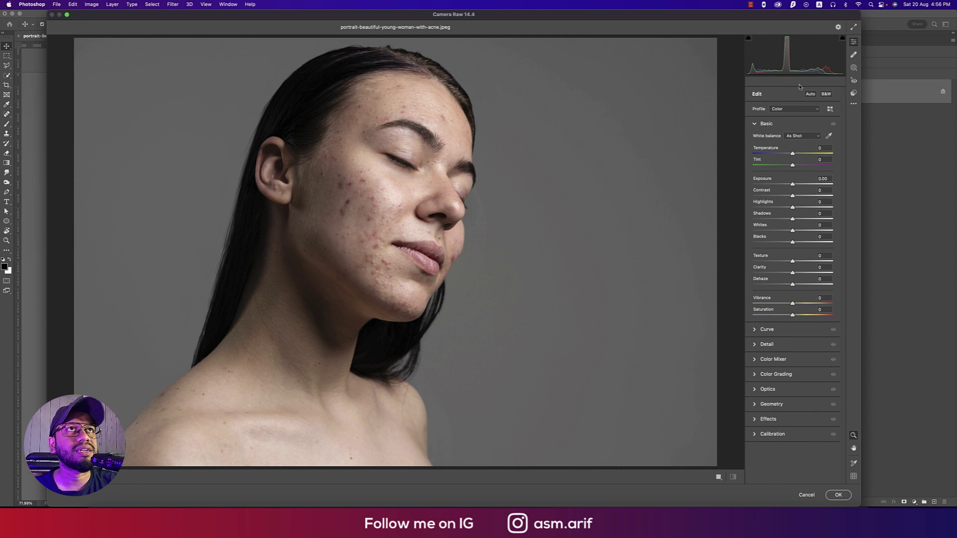
pyautogui.click(854, 68)
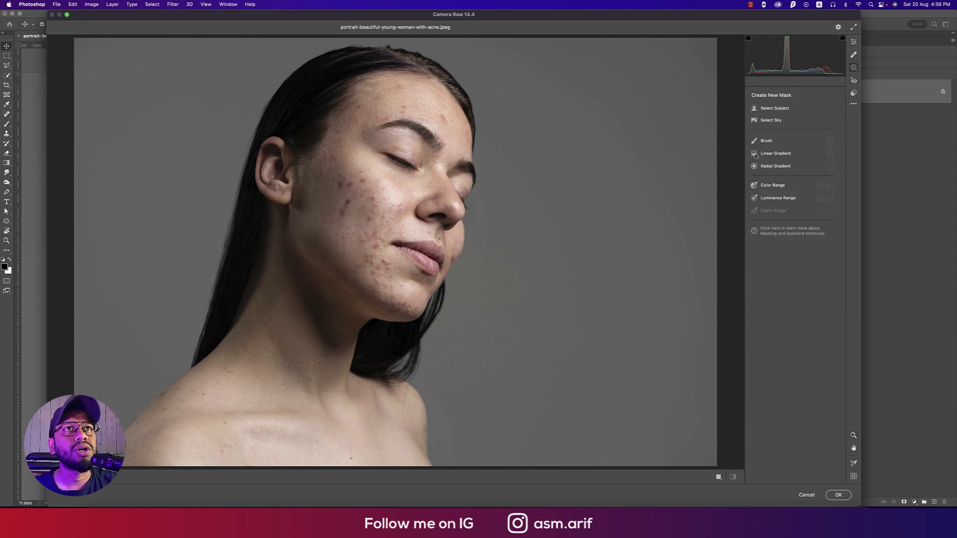
pyautogui.click(855, 43)
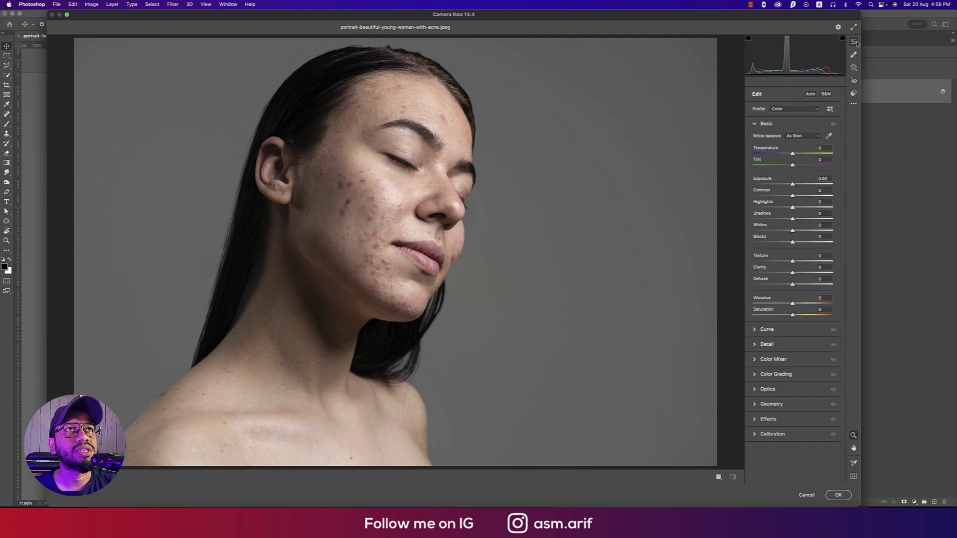
pyautogui.click(854, 79)
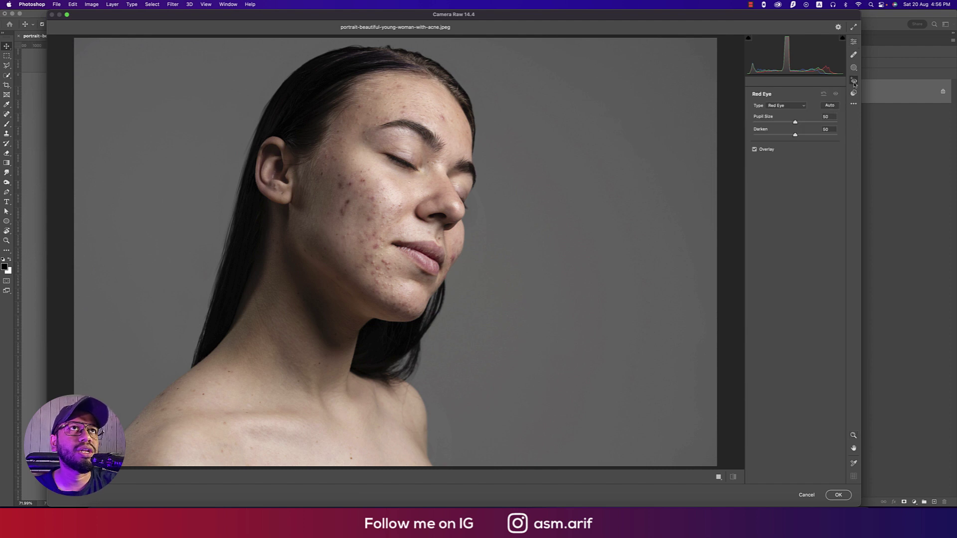
pyautogui.click(854, 42)
# - Cancel Camera Raw and switch to the Spot Healing Brush, zoomed in on the forehead
pyautogui.press('Escape')
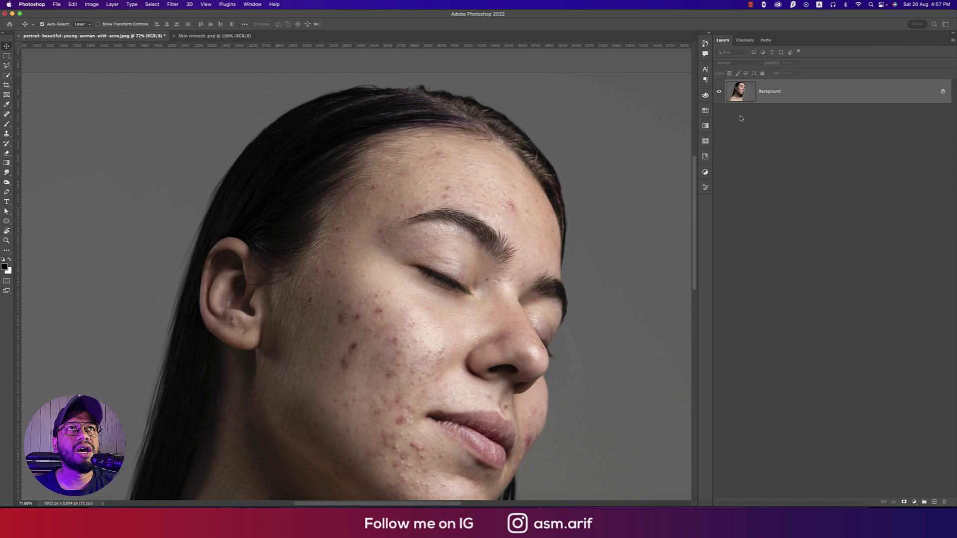
pyautogui.click(7, 115)
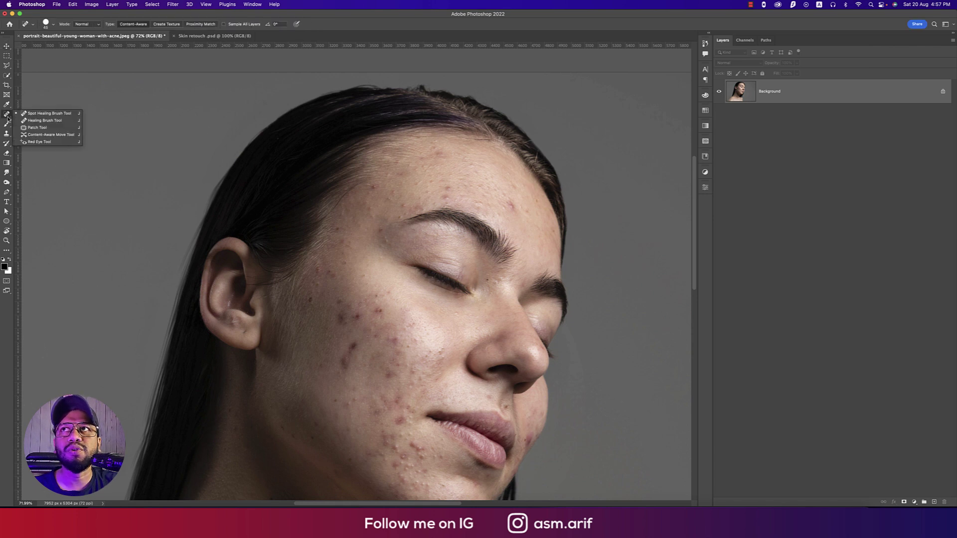
pyautogui.click(30, 114)
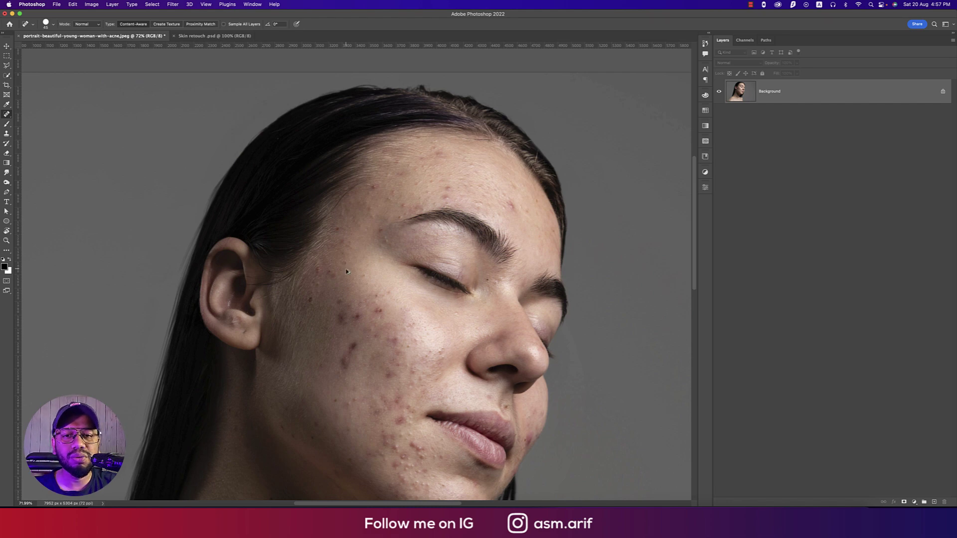
pyautogui.scroll(-5, 346, 272)
pyautogui.scroll(8, 344, 272)
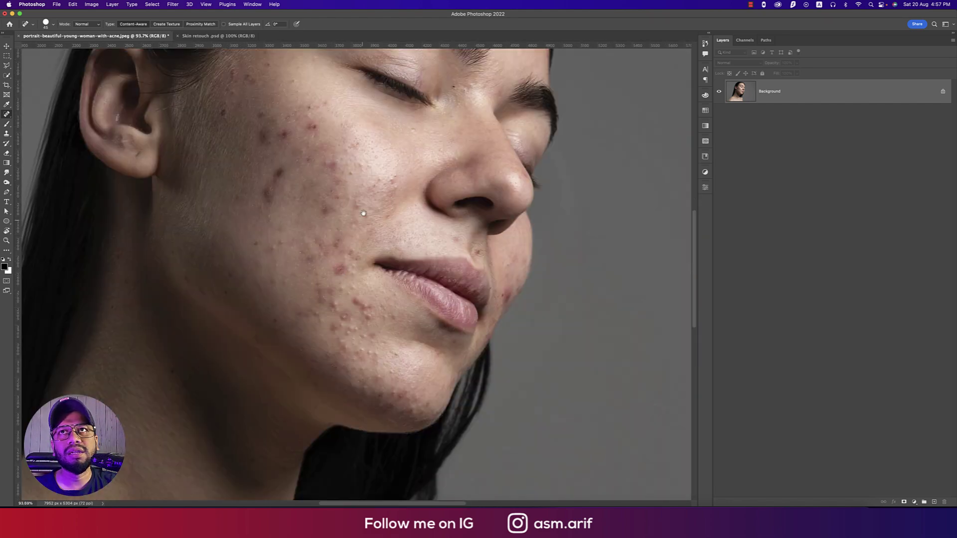
pyautogui.scroll(5, 357, 241)
pyautogui.scroll(2, 374, 166)
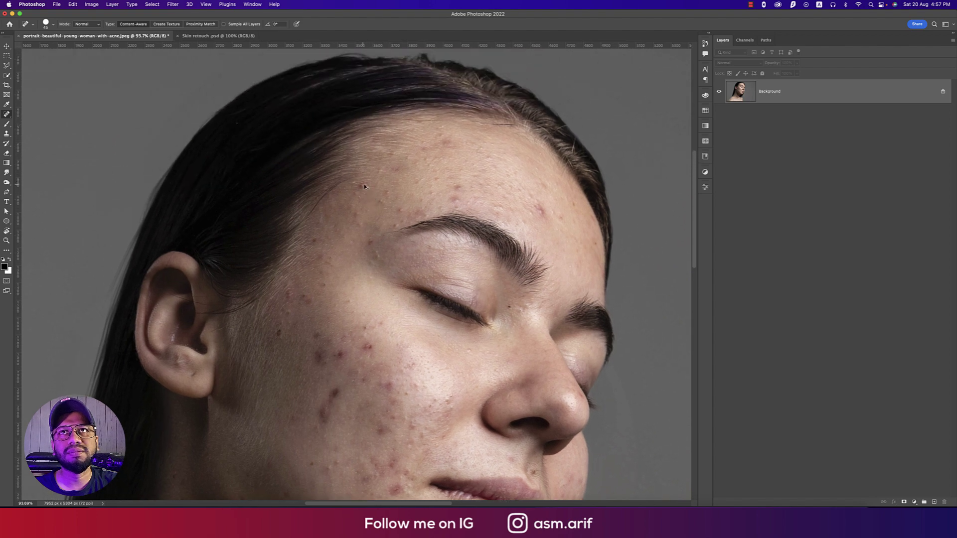
pyautogui.scroll(4, 362, 188)
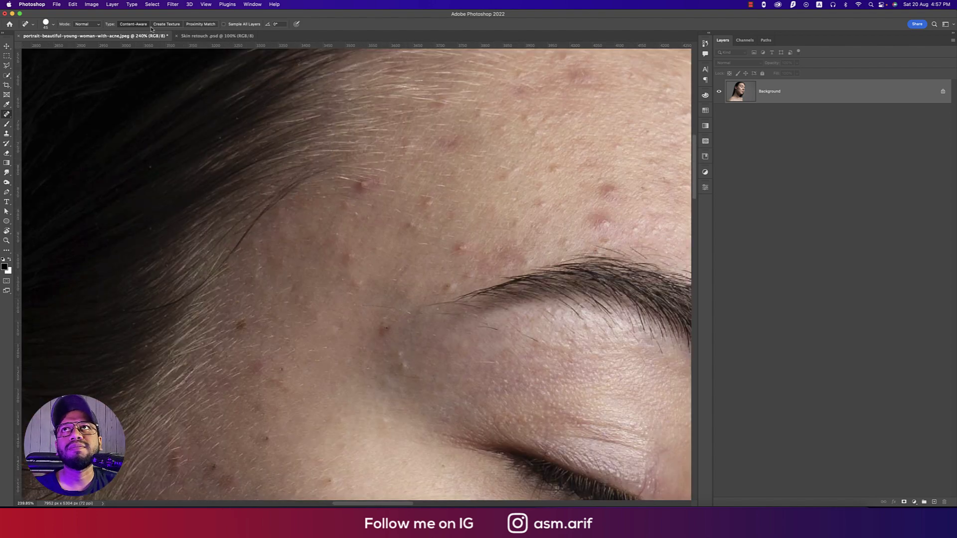
pyautogui.click(46, 24)
pyautogui.click(46, 23)
pyautogui.click(46, 24)
pyautogui.click(46, 24)
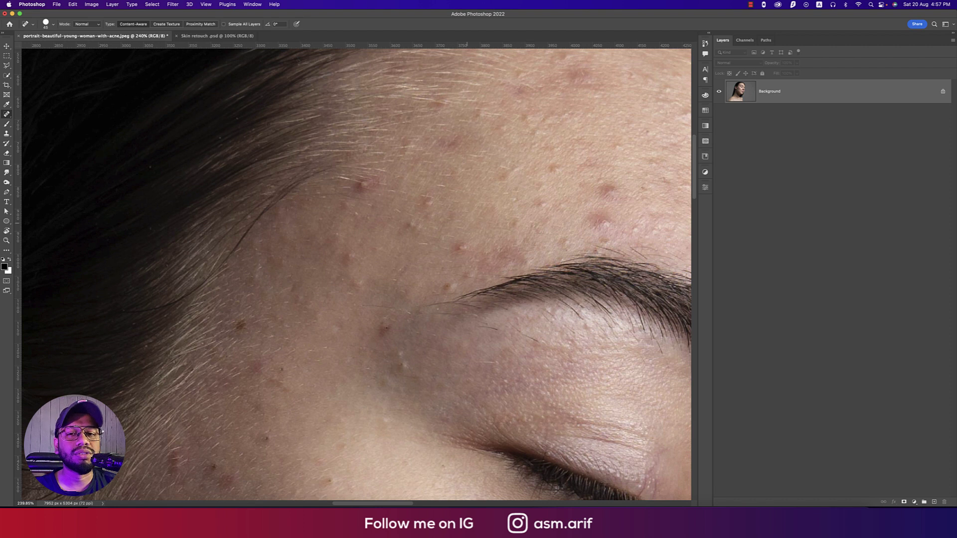
# - Heal five pimples on the forehead near the temple and just above the eyebrow
pyautogui.click(364, 186)
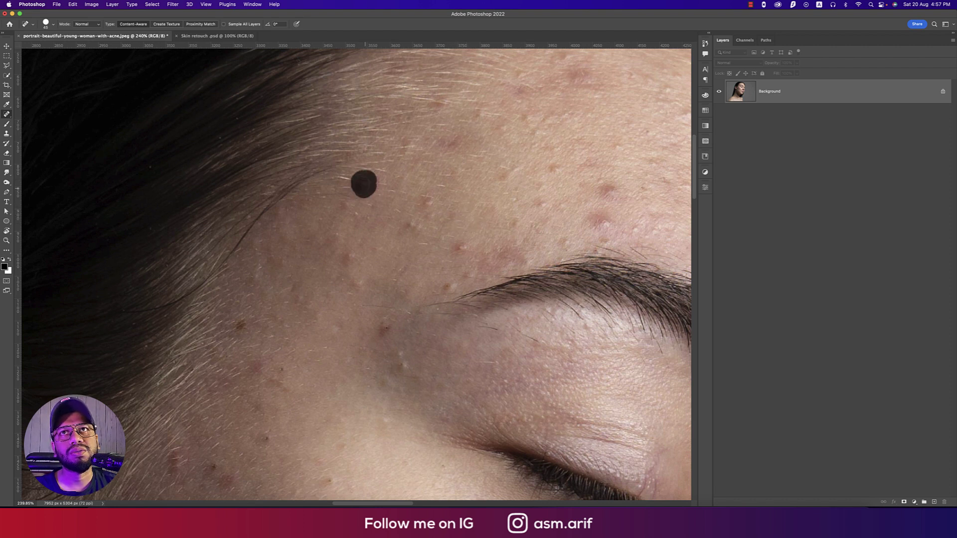
pyautogui.click(346, 203)
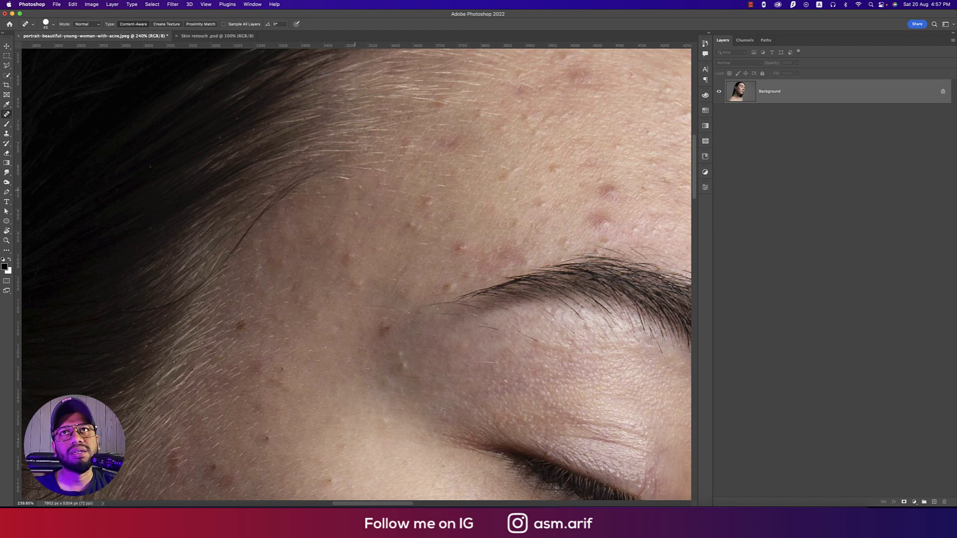
pyautogui.click(424, 204)
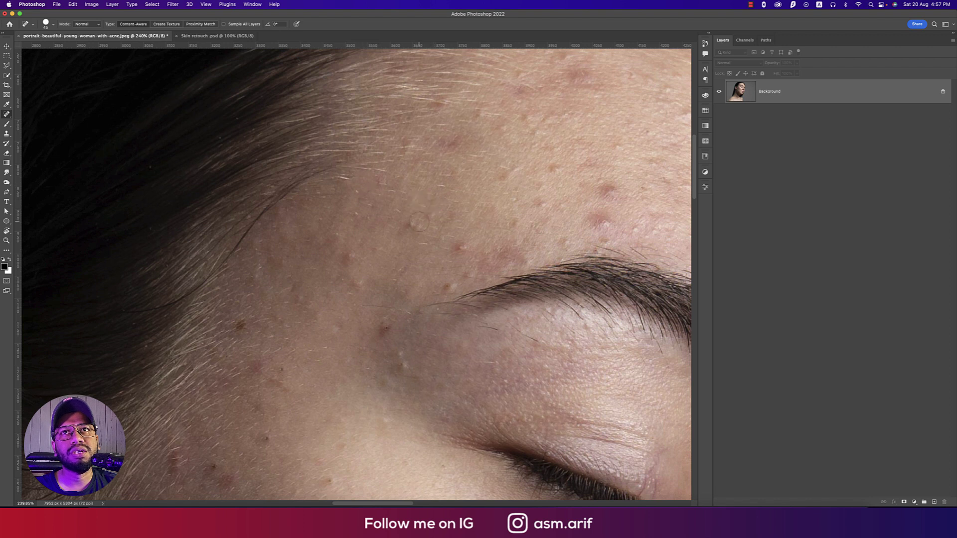
pyautogui.moveTo(399, 223); pyautogui.dragTo(422, 223)
pyautogui.click(383, 222)
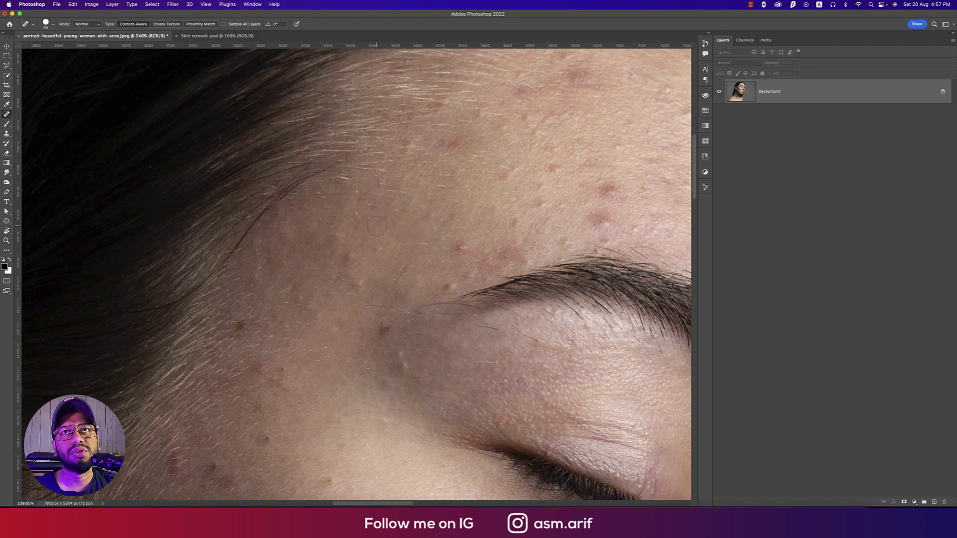
# - Heal the small spots and pimples lining the area just above the eyebrow
pyautogui.scroll(-2, 468, 264)
pyautogui.hscroll(2, 468, 264)
pyautogui.click(410, 254)
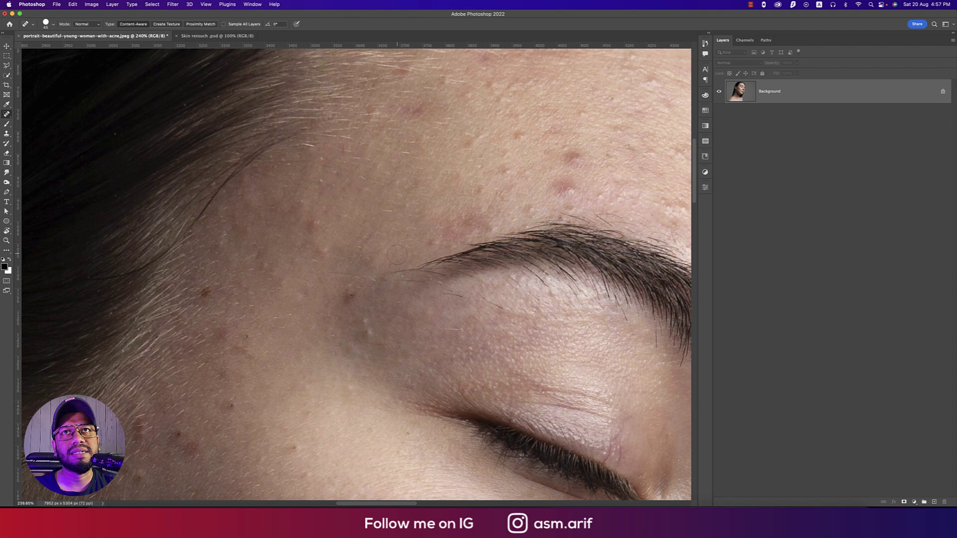
pyautogui.moveTo(477, 229)
pyautogui.mouseDown()
pyautogui.moveTo(428, 237)
pyautogui.moveTo(486, 212)
pyautogui.mouseUp()
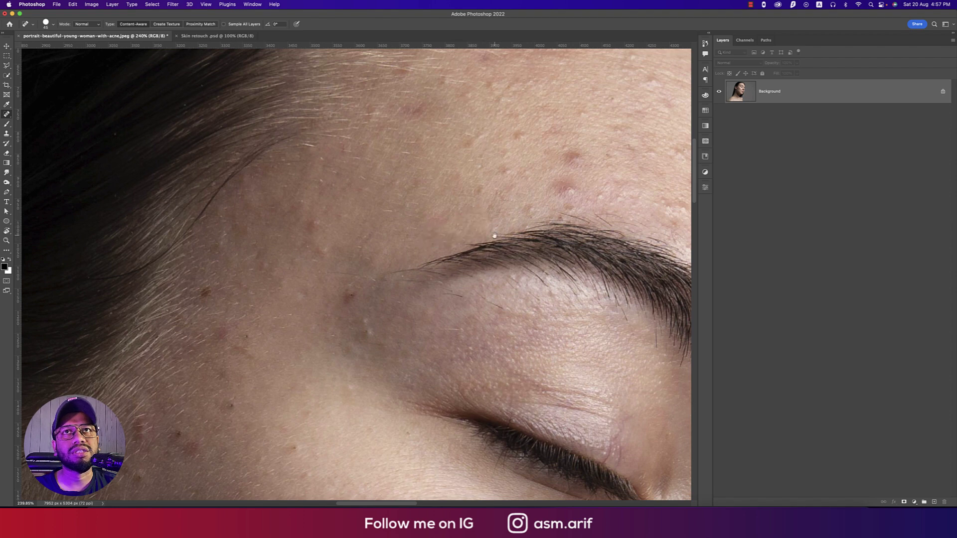
pyautogui.scroll(1, 483, 217)
pyautogui.hscroll(2, 483, 217)
pyautogui.click(487, 186)
pyautogui.click(484, 207)
pyautogui.click(402, 242)
pyautogui.click(387, 175)
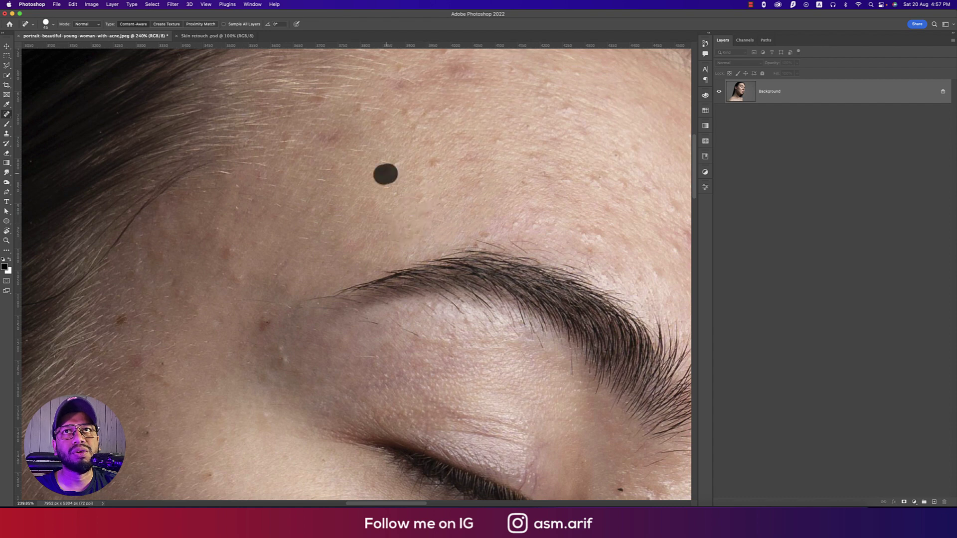
# - Heal the remaining forehead blemishes with clicks and short strokes, then move down the face
pyautogui.scroll(4, 421, 196)
pyautogui.click(439, 249)
pyautogui.click(436, 269)
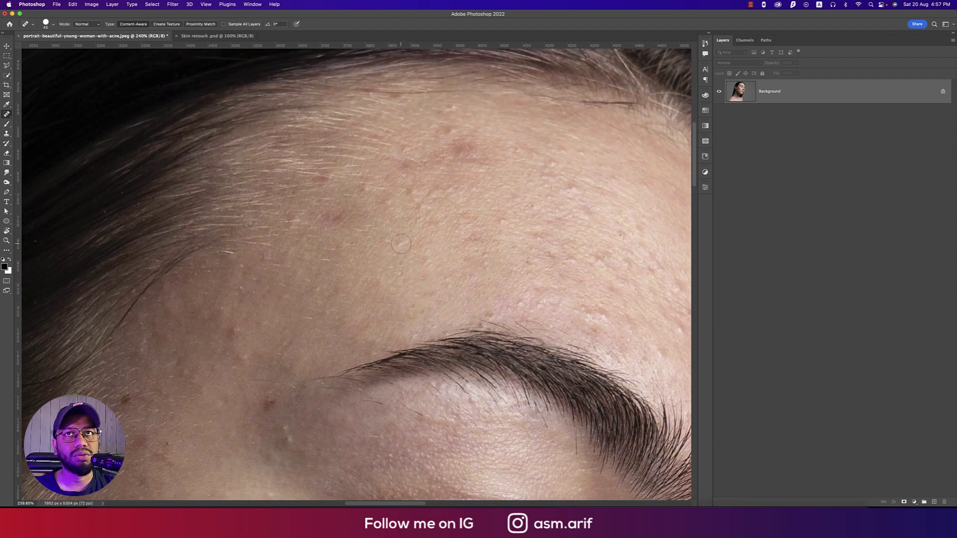
pyautogui.click(336, 226)
pyautogui.scroll(3, 408, 202)
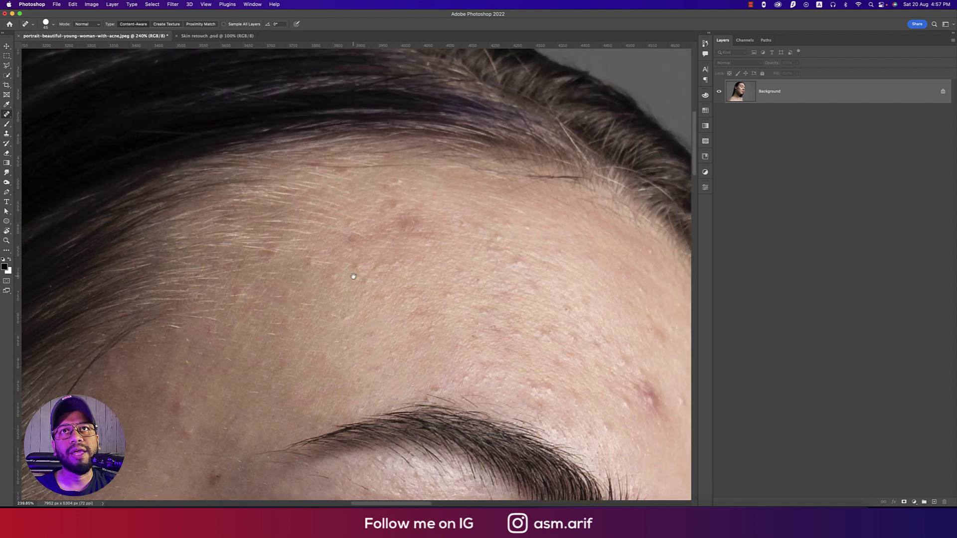
pyautogui.moveTo(431, 229); pyautogui.dragTo(384, 228)
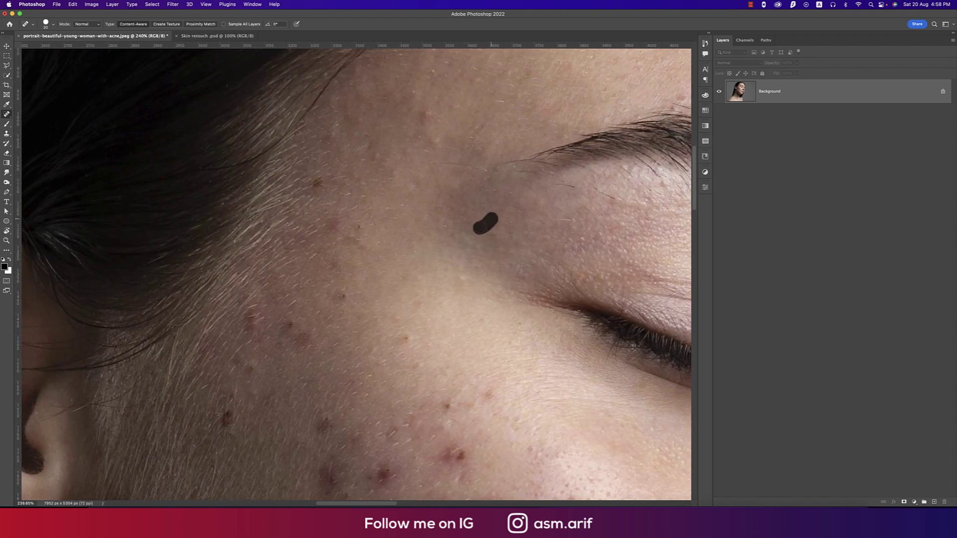
pyautogui.moveTo(492, 205); pyautogui.dragTo(476, 221)
pyautogui.scroll(-3, 365, 245)
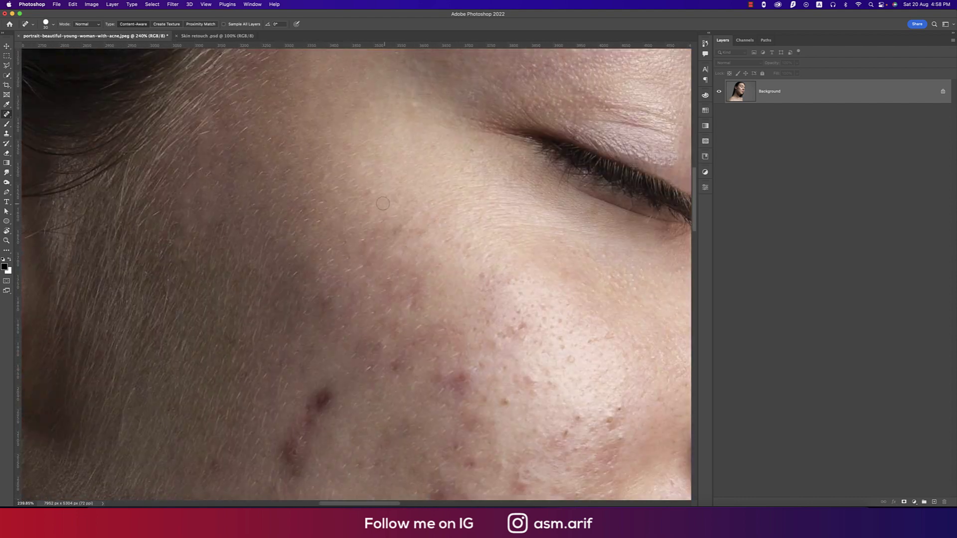
pyautogui.scroll(-3, 349, 249)
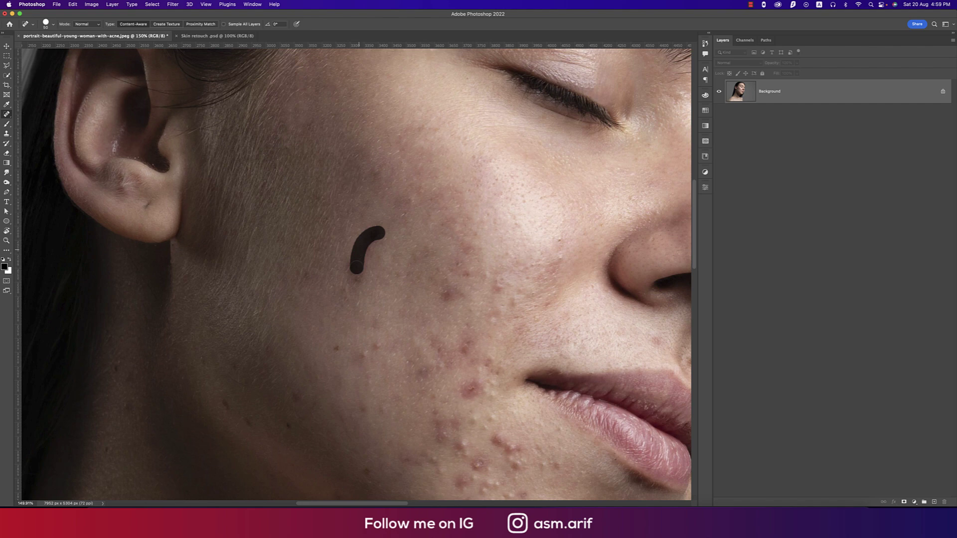
pyautogui.scroll(2, 482, 330)
pyautogui.hscroll(-10, 482, 330)
pyautogui.scroll(-3, 483, 330)
pyautogui.scroll(5, 399, 309)
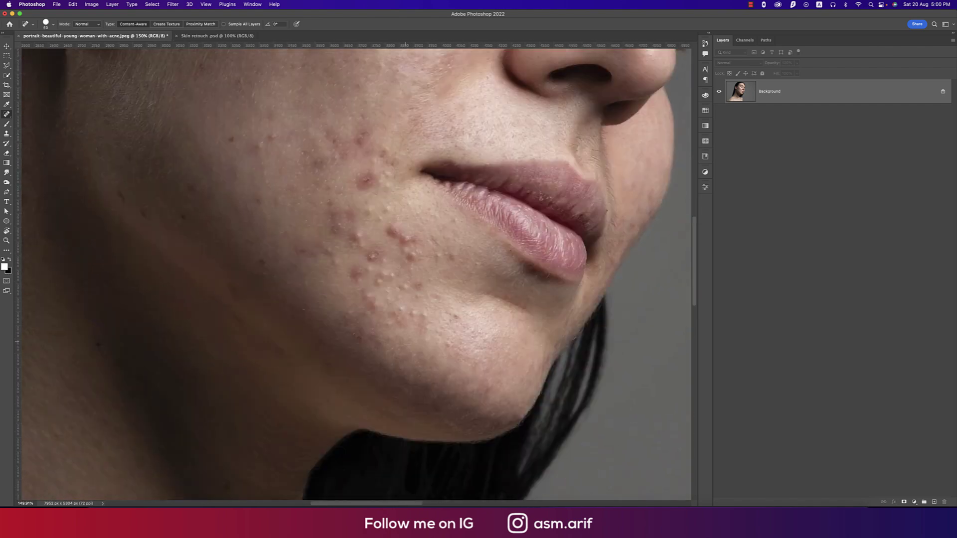
pyautogui.scroll(-10, 381, 299)
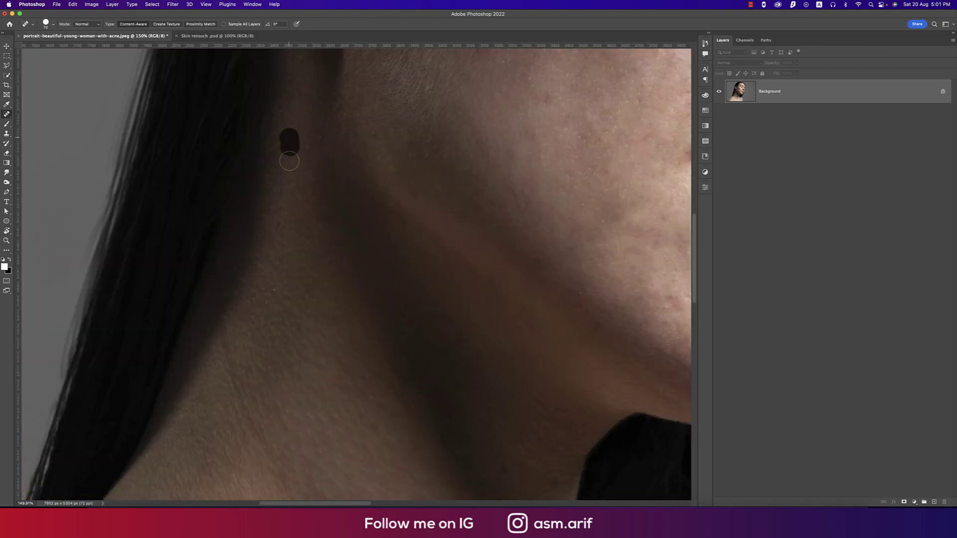
pyautogui.scroll(-8, 474, 225)
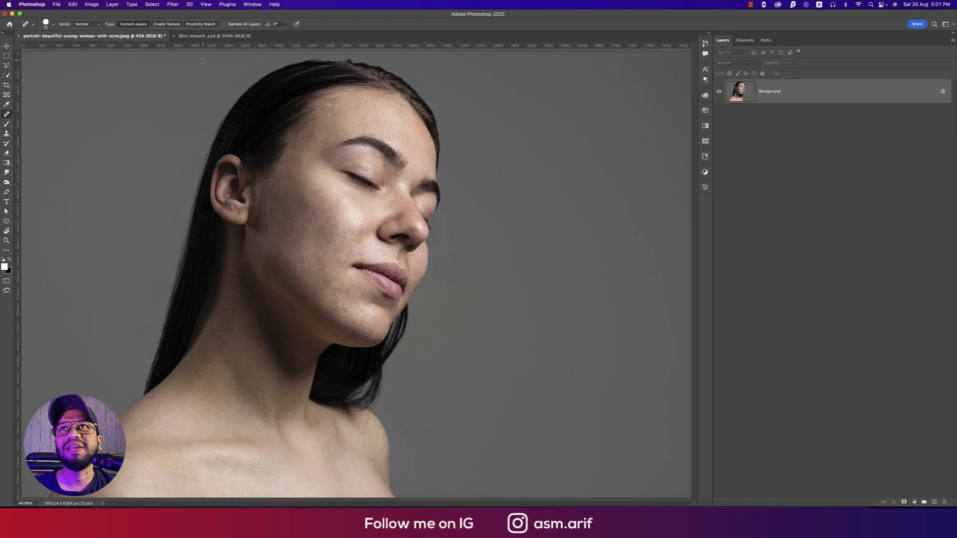
# - Place the original acne photo as an embedded smart object and commit it
pyautogui.click(56, 5)
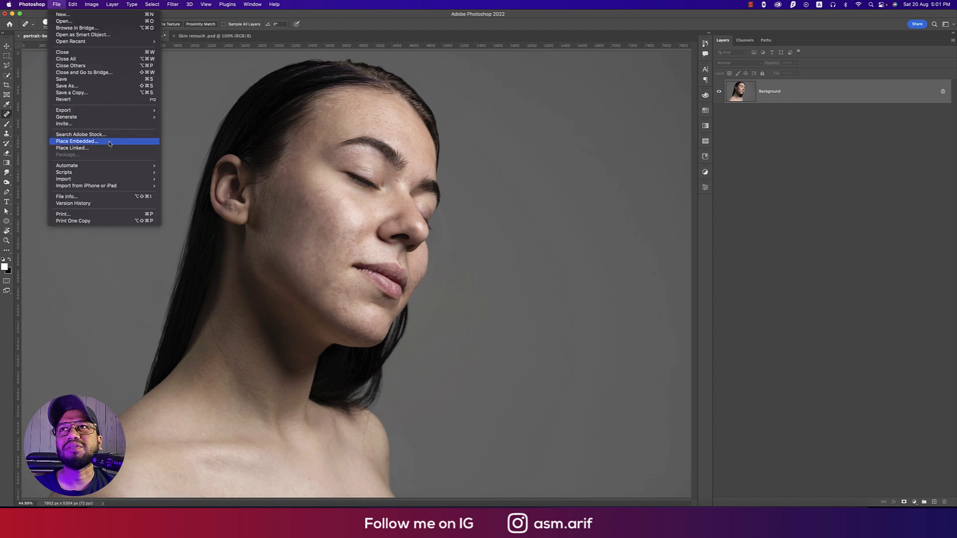
pyautogui.click(110, 142)
pyautogui.click(117, 85)
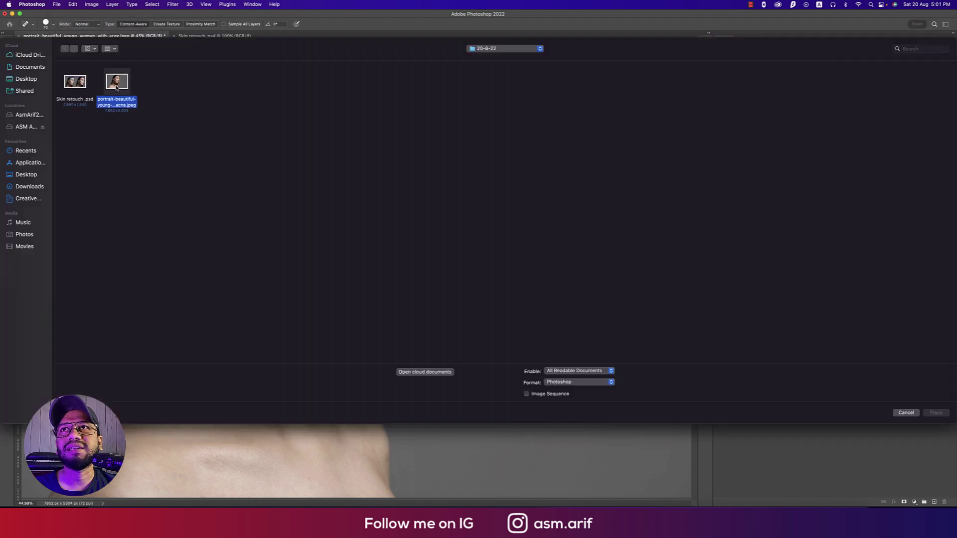
pyautogui.press('Return')
pyautogui.press('Return')
pyautogui.press('j')
# - Unlock the background as Layer 0 above the photo, rename the photo 'main', and compare
pyautogui.click(943, 116)
pyautogui.press('super+bracketleft')
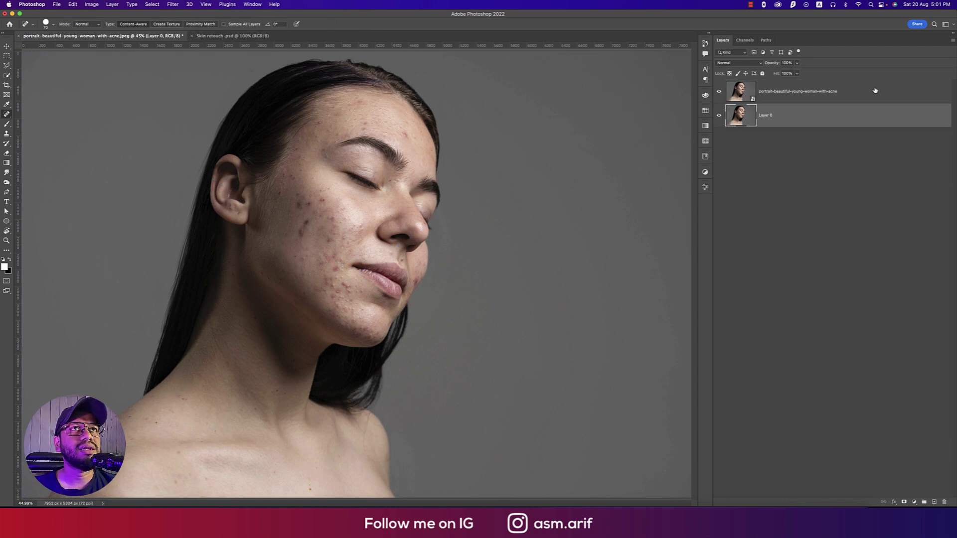
pyautogui.write('main')
pyautogui.press('Return')
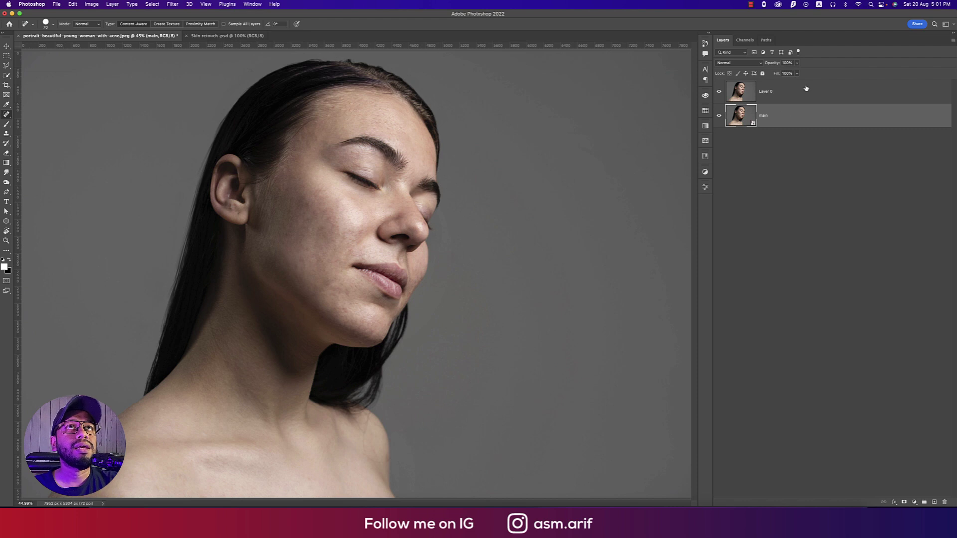
pyautogui.click(769, 91)
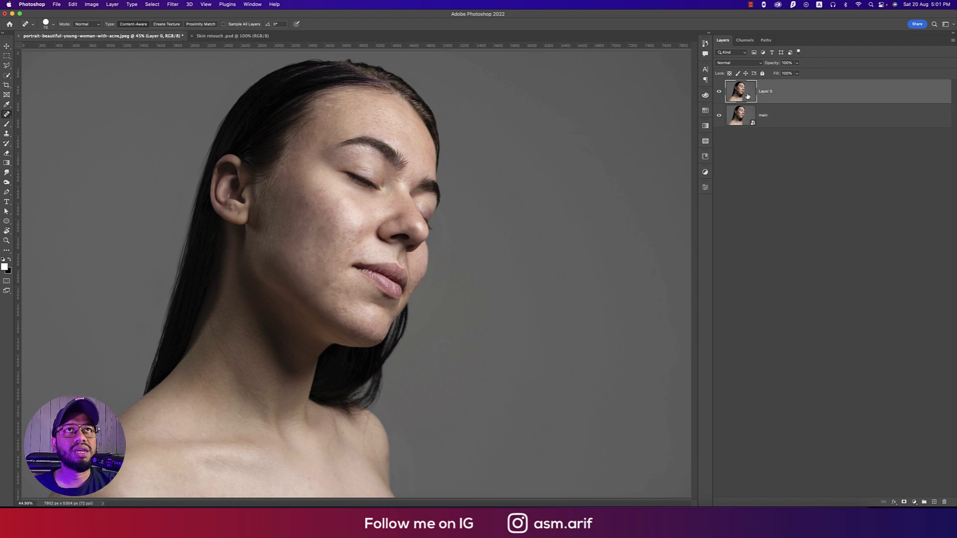
pyautogui.click(719, 94)
pyautogui.click(718, 94)
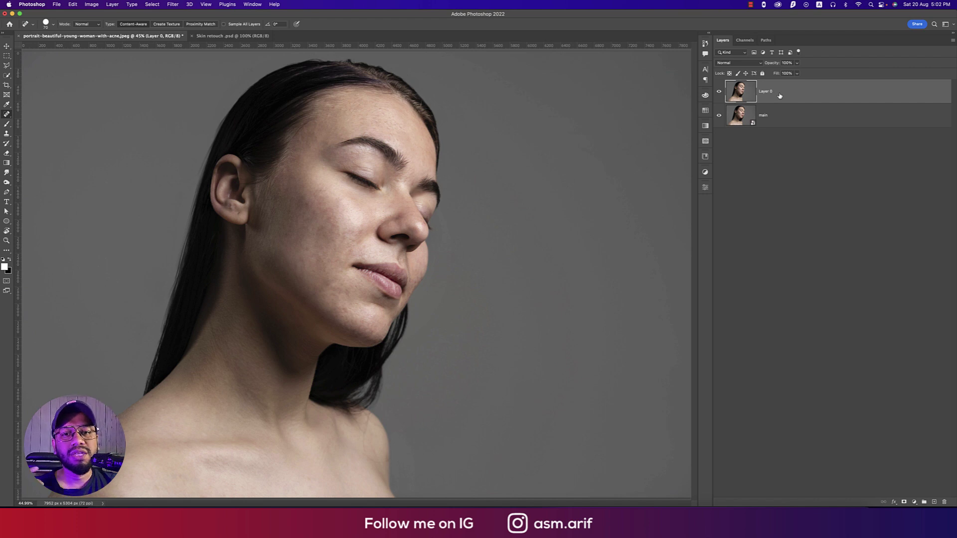
# - Apply Neural Filters Skin Smoothing with Blur 23 and Smoothness +50, output as a new layer
pyautogui.click(173, 4)
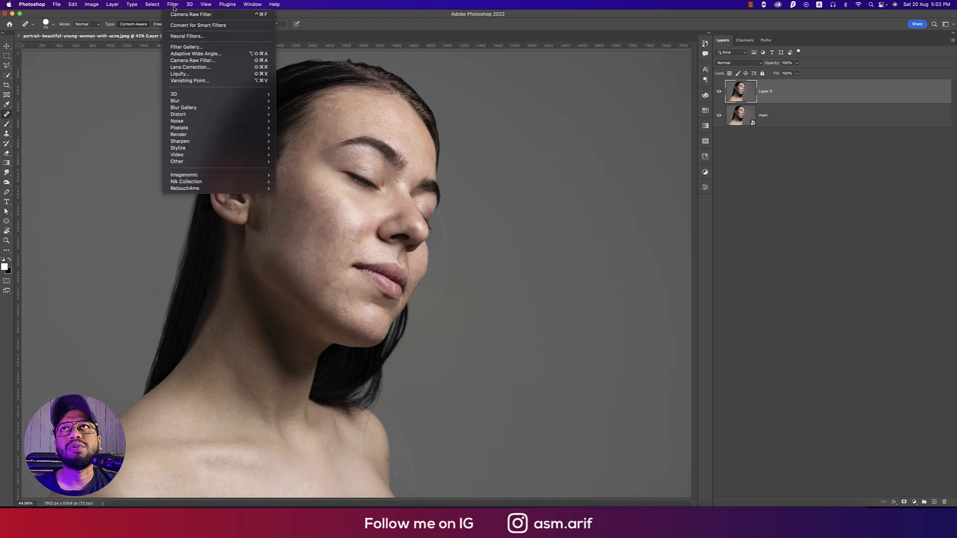
pyautogui.click(191, 36)
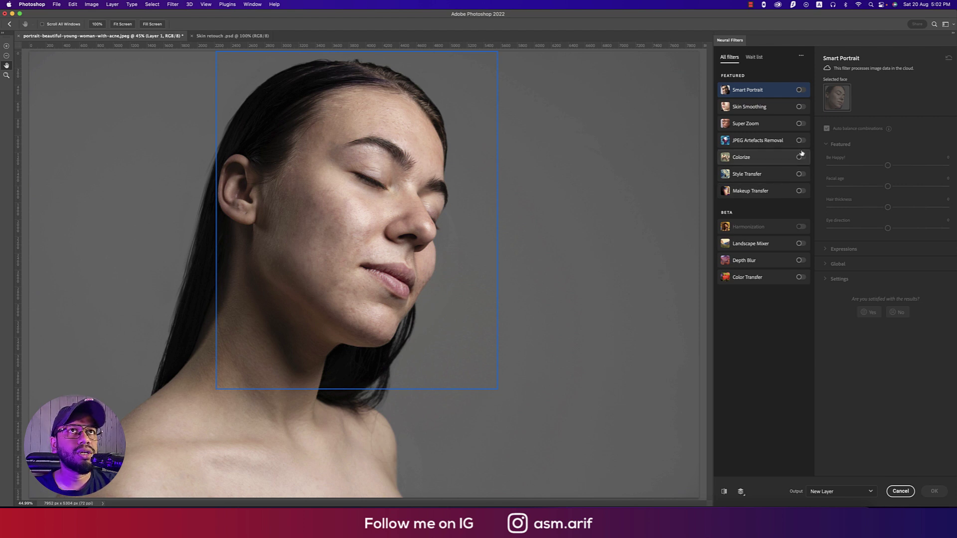
pyautogui.click(801, 107)
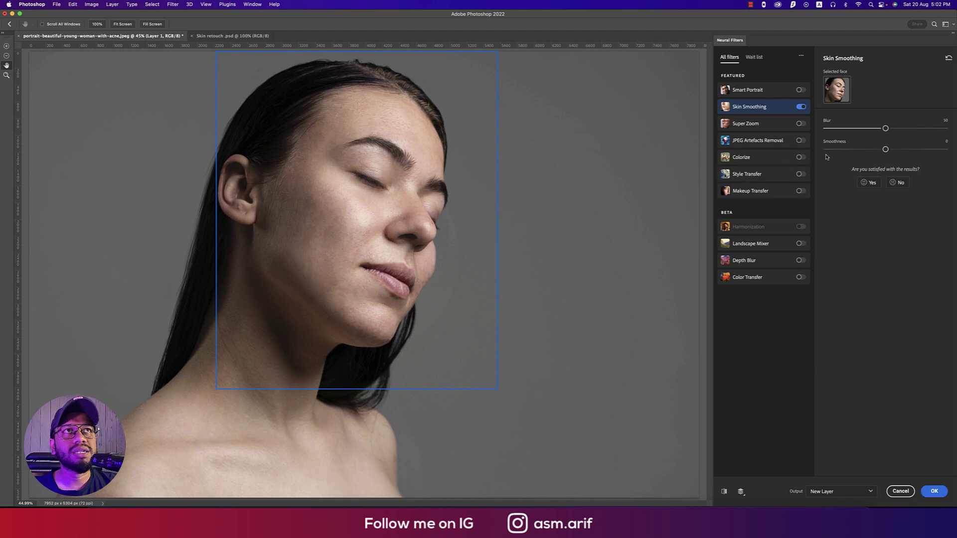
pyautogui.click(903, 128)
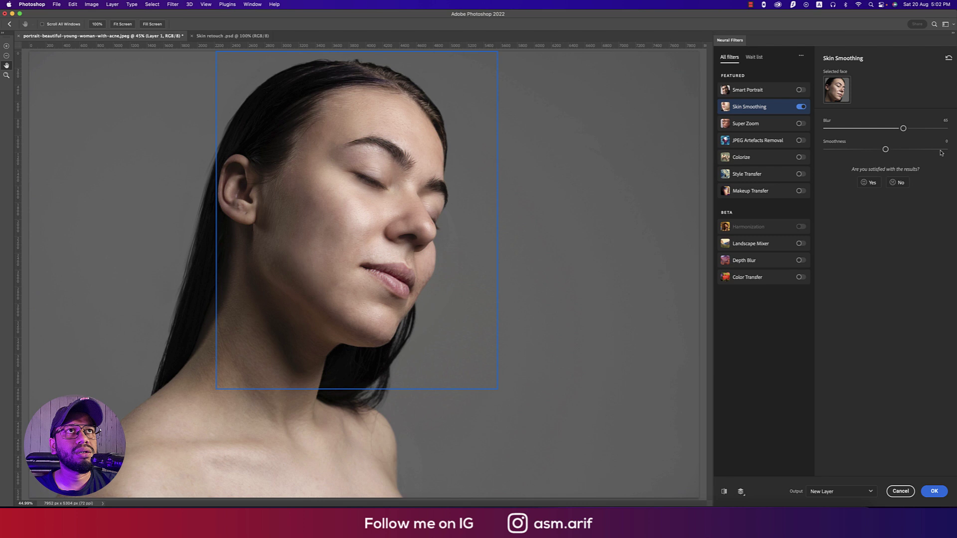
pyautogui.click(942, 150)
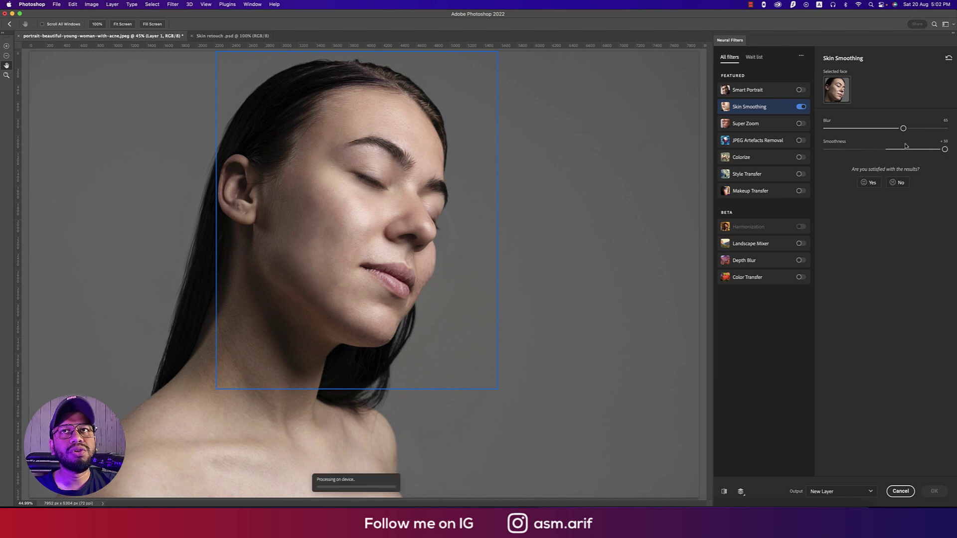
pyautogui.moveTo(904, 129); pyautogui.dragTo(824, 129)
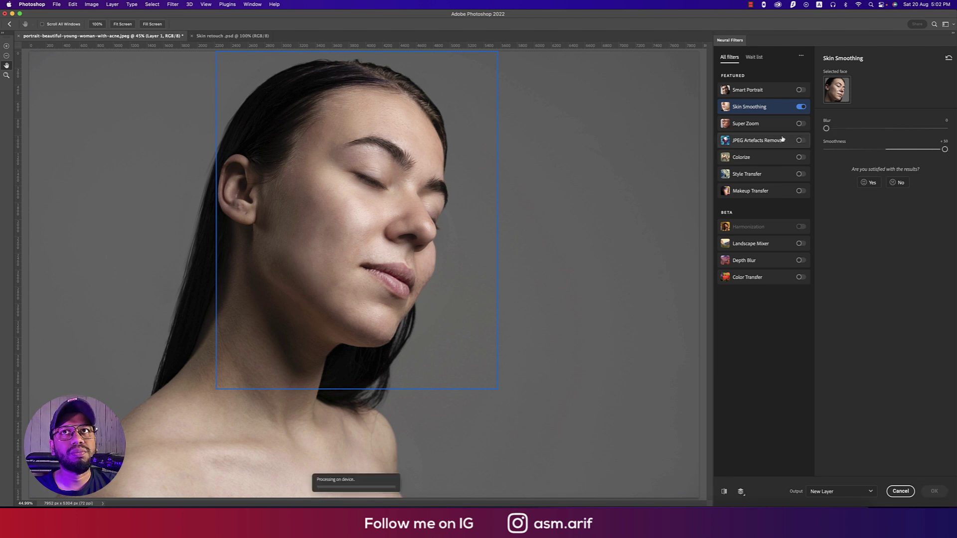
pyautogui.moveTo(827, 129)
pyautogui.mouseDown()
pyautogui.moveTo(856, 129)
pyautogui.moveTo(845, 128)
pyautogui.mouseUp()
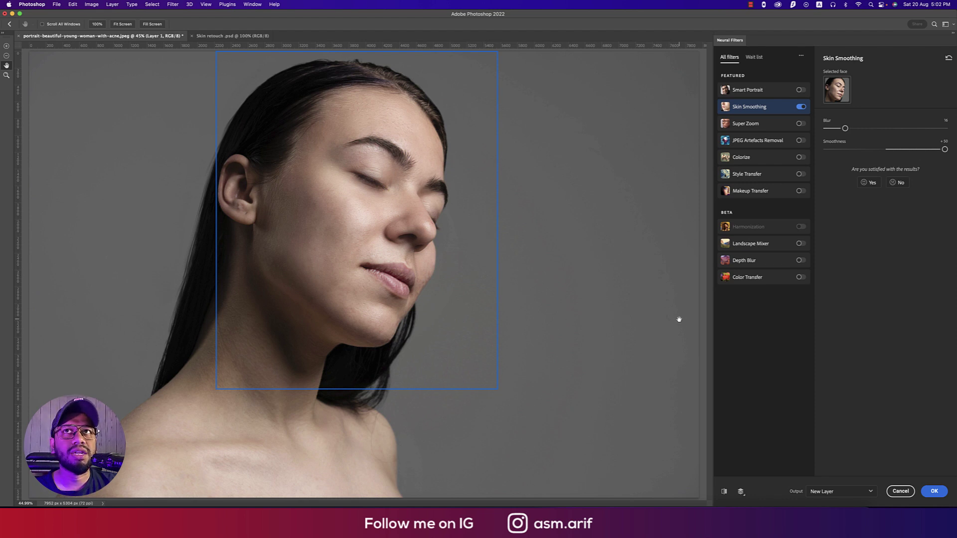
pyautogui.moveTo(845, 129); pyautogui.dragTo(847, 129)
pyautogui.click(939, 142)
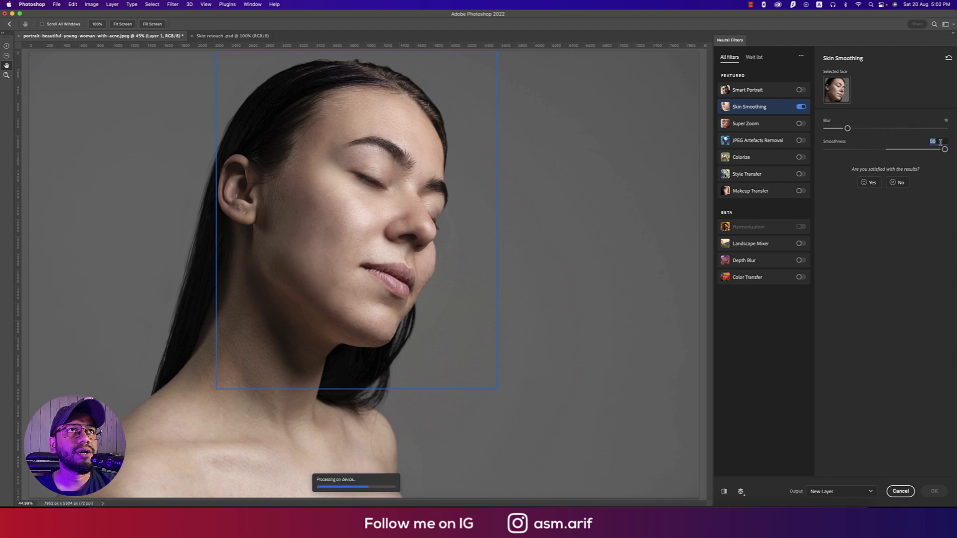
pyautogui.click(930, 197)
pyautogui.press('Return')
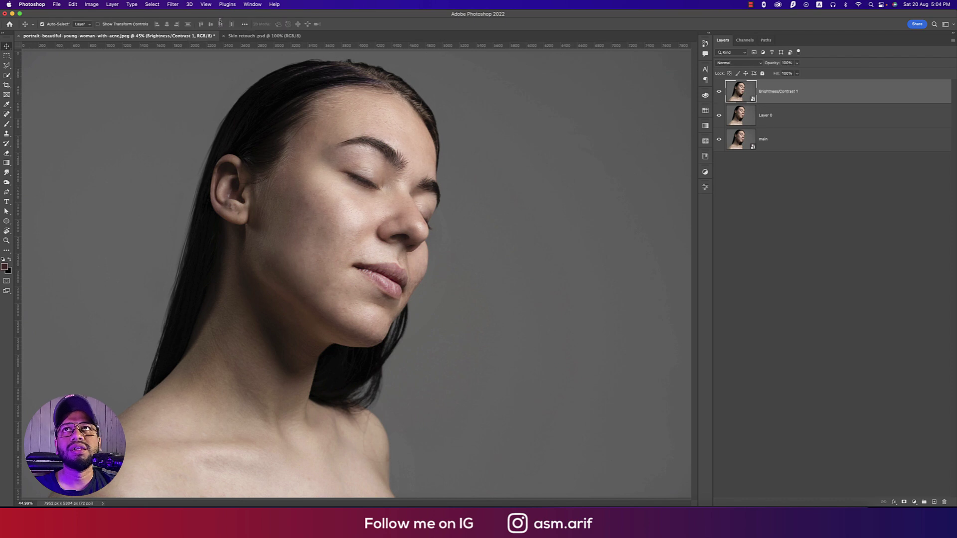
# - Apply Camera Raw: Texture +11, white balance from a grey point, Vibrance -5, Highlights -5
pyautogui.click(172, 5)
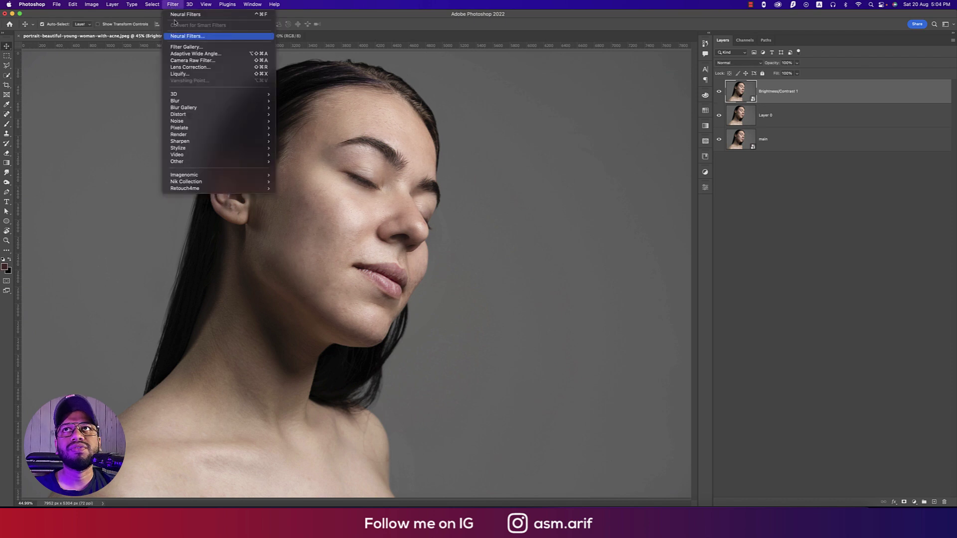
pyautogui.click(193, 60)
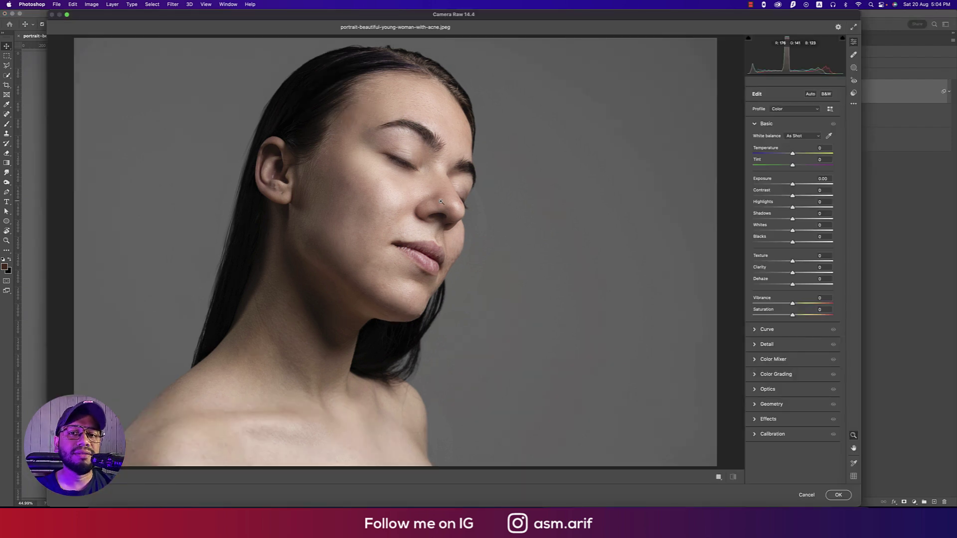
pyautogui.moveTo(793, 261); pyautogui.dragTo(798, 263)
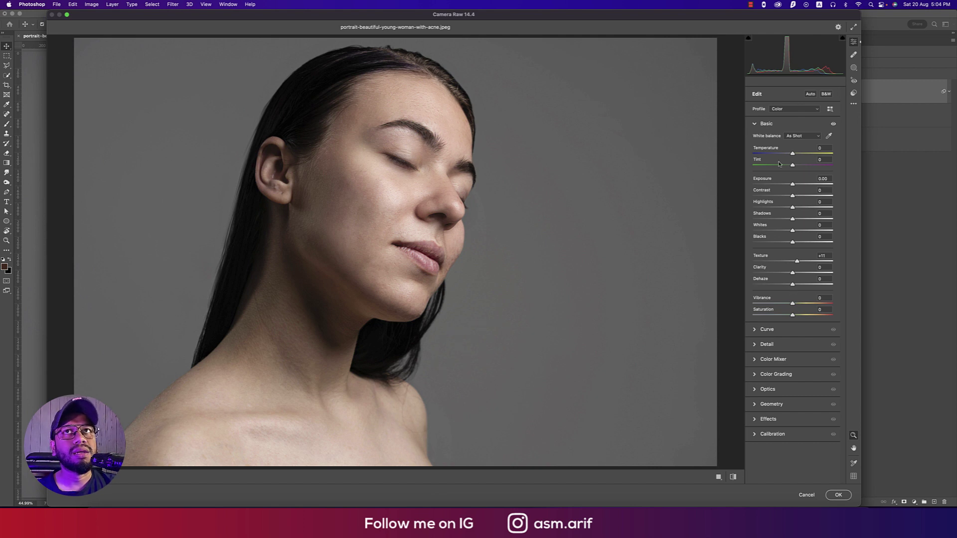
pyautogui.click(829, 136)
pyautogui.click(323, 117)
pyautogui.click(316, 110)
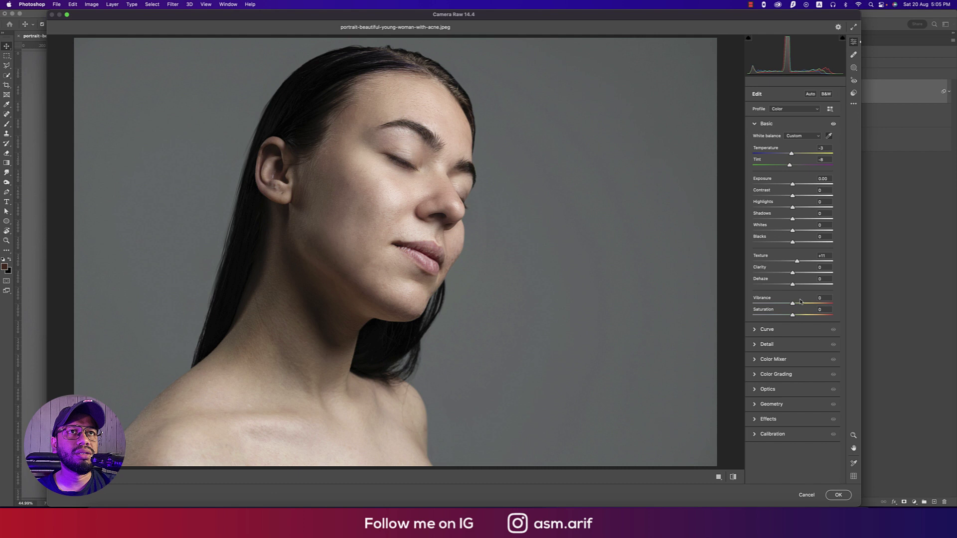
pyautogui.moveTo(794, 307); pyautogui.dragTo(790, 305)
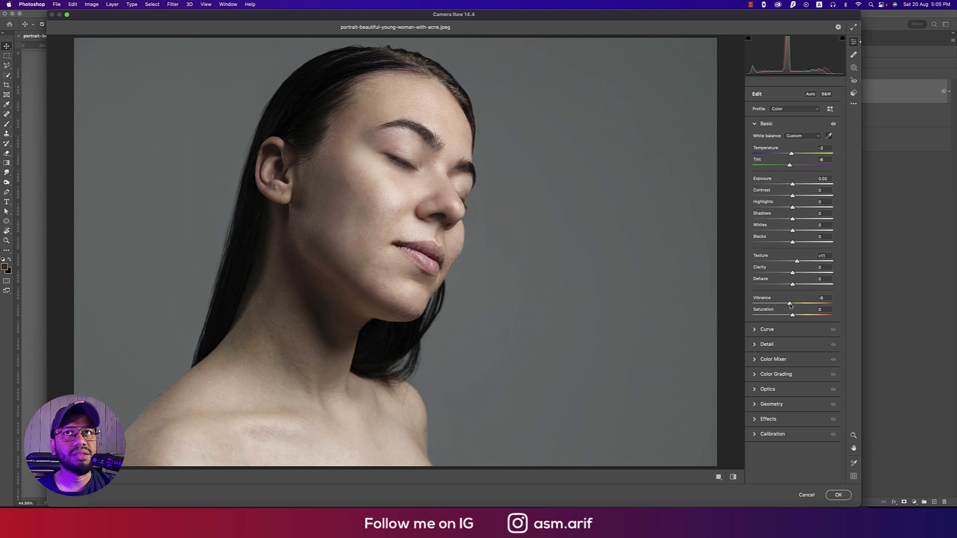
pyautogui.moveTo(793, 209); pyautogui.dragTo(798, 198)
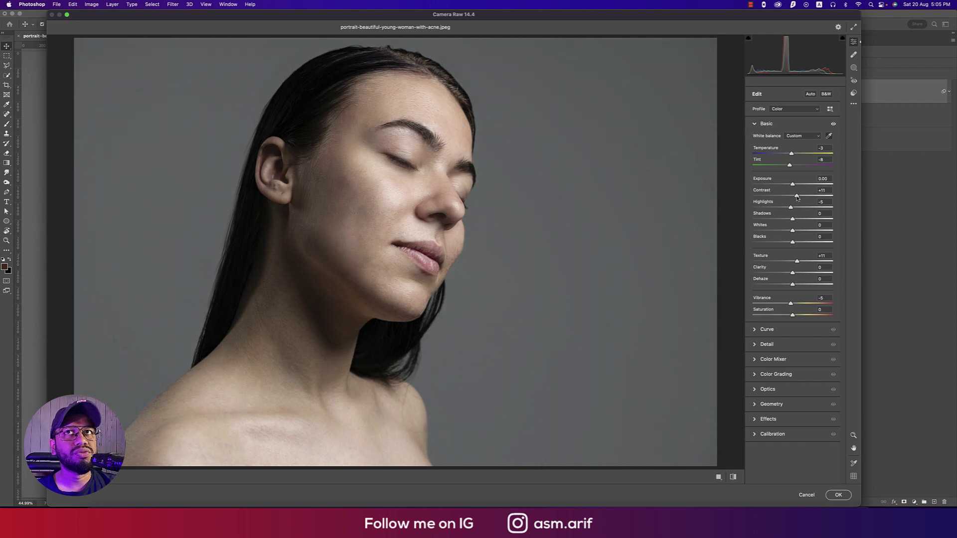
pyautogui.click(839, 495)
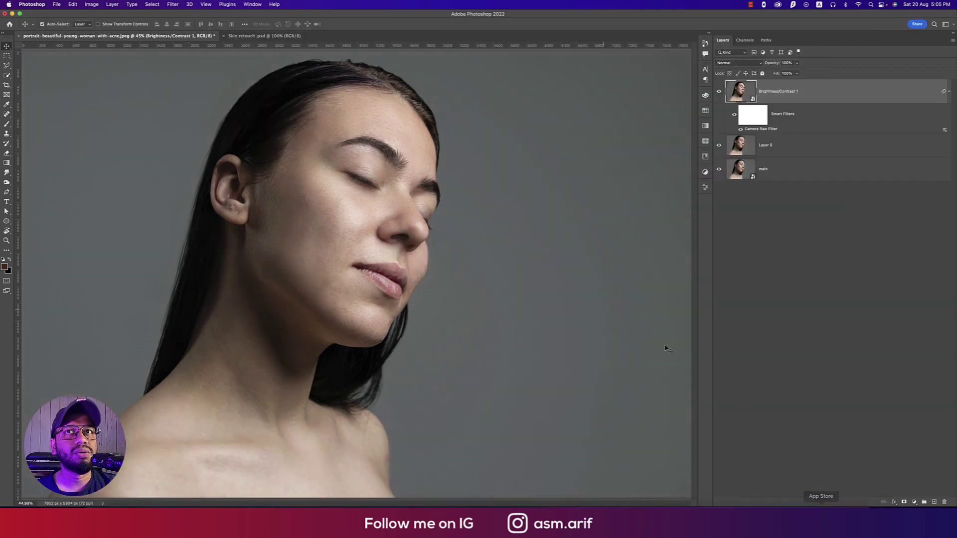
# - Apply Color Efex Pro 4 Cross Processing with method L03 at 19% strength
pyautogui.click(170, 6)
pyautogui.moveTo(218, 182)
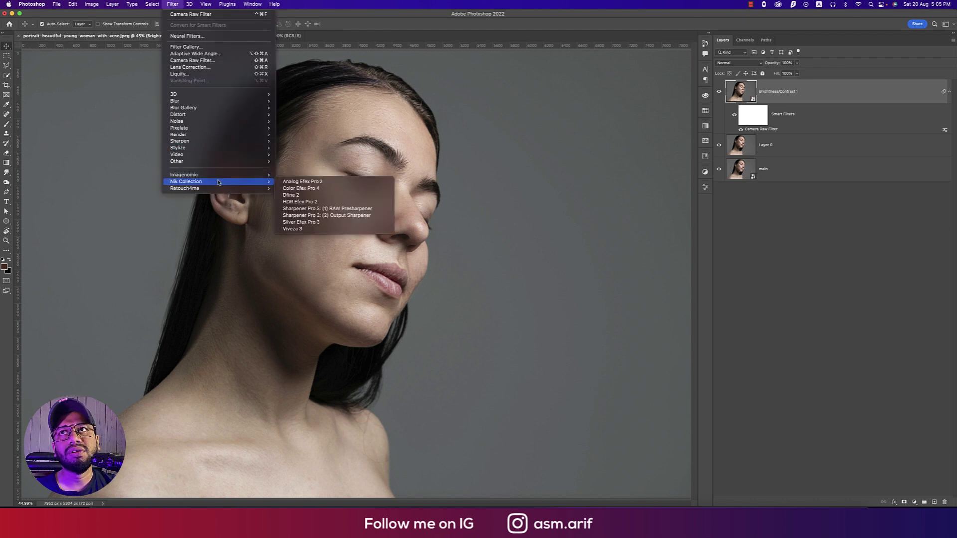
pyautogui.click(298, 188)
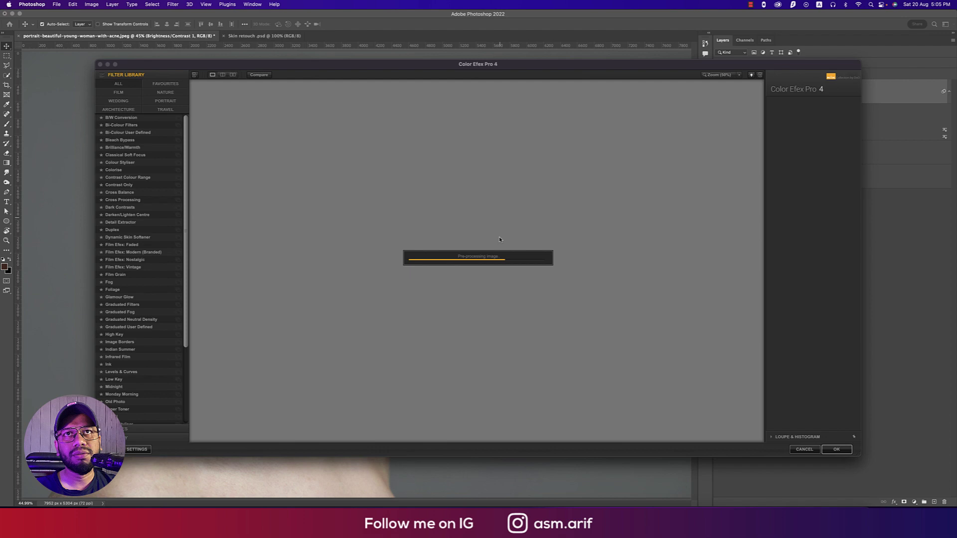
pyautogui.click(526, 288)
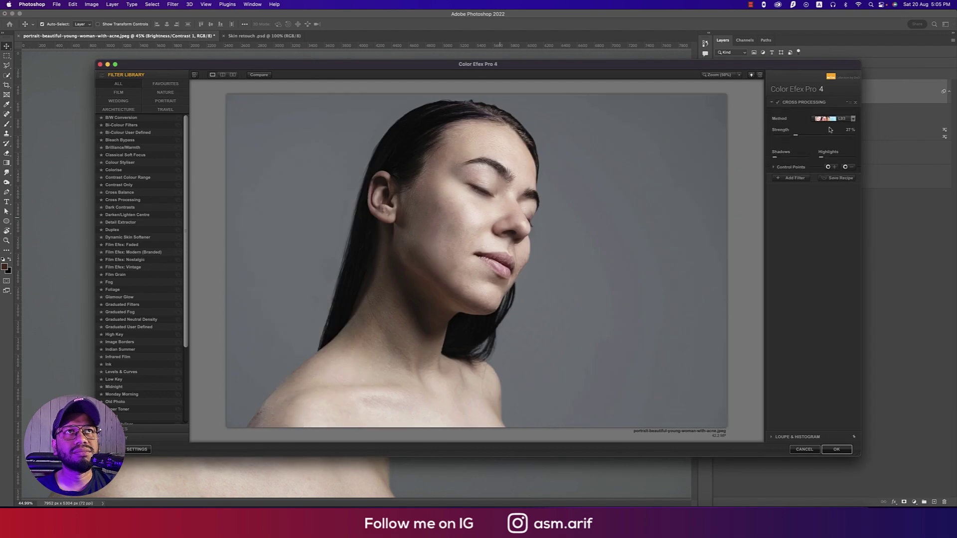
pyautogui.click(853, 119)
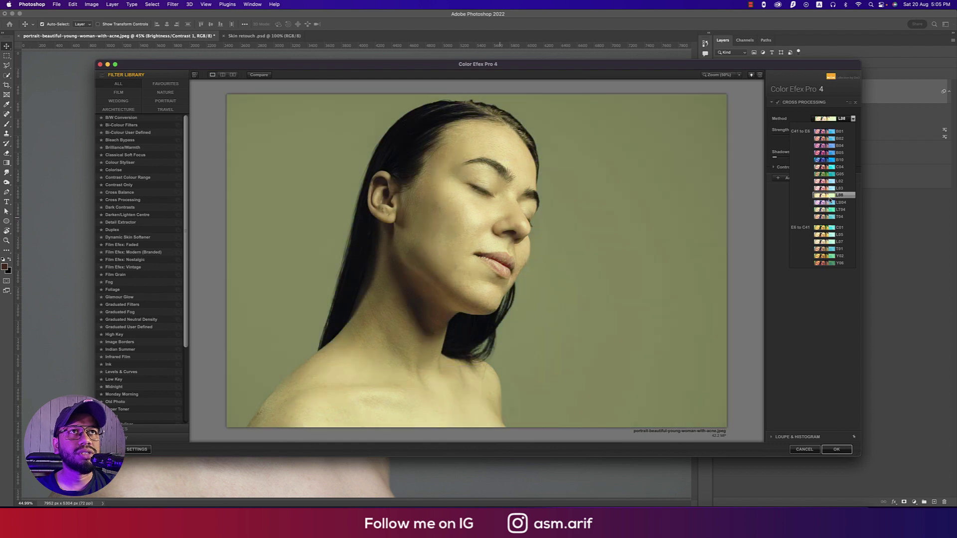
pyautogui.click(830, 190)
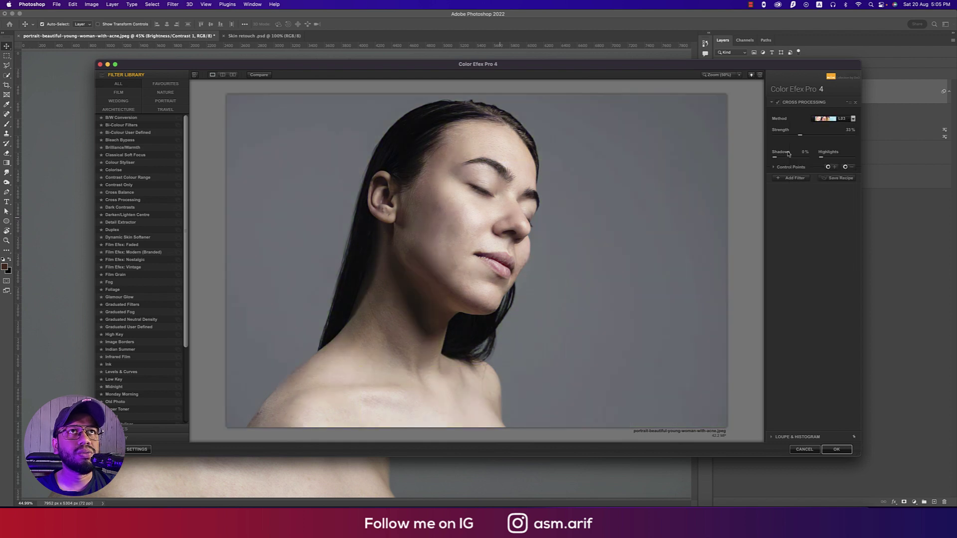
pyautogui.moveTo(791, 137); pyautogui.dragTo(789, 138)
pyautogui.click(836, 449)
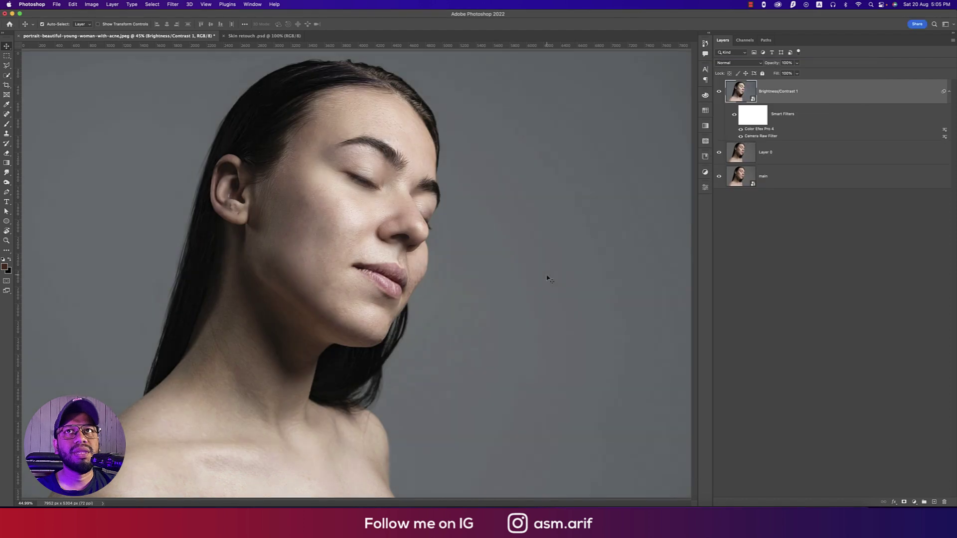
pyautogui.keyDown('alt'); pyautogui.click(719, 179); pyautogui.keyUp('alt')
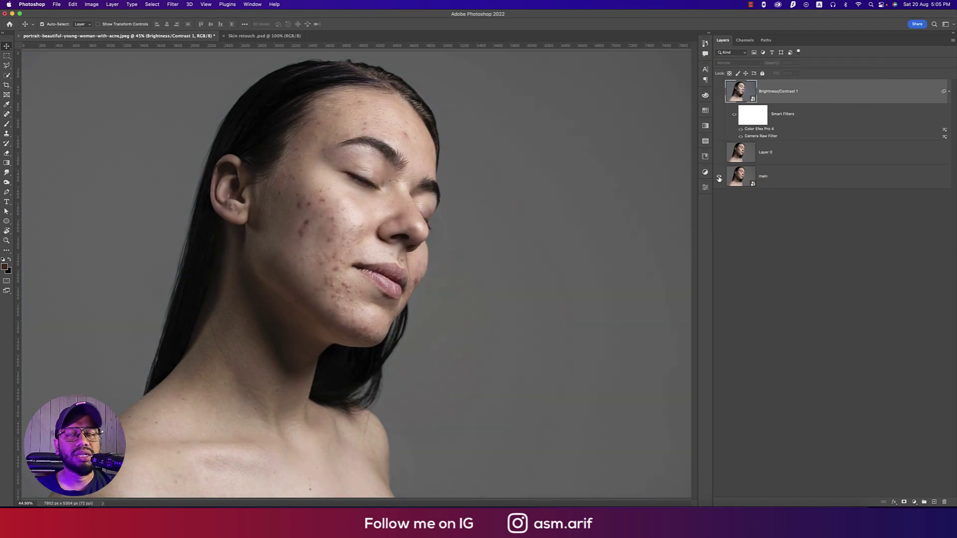
pyautogui.keyDown('alt'); pyautogui.click(719, 178); pyautogui.keyUp('alt')
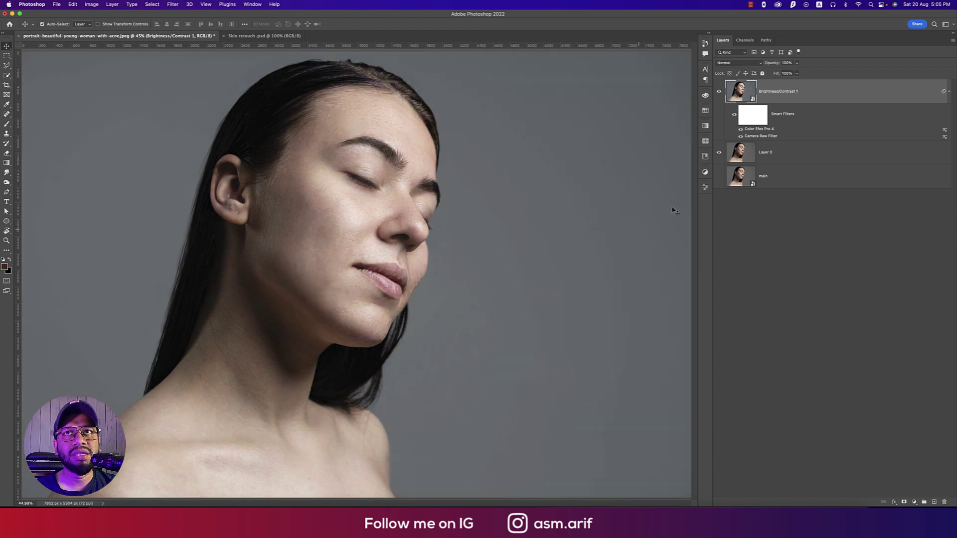
pyautogui.scroll(-3, 552, 304)
pyautogui.scroll(-2, 552, 304)
pyautogui.scroll(4, 552, 304)
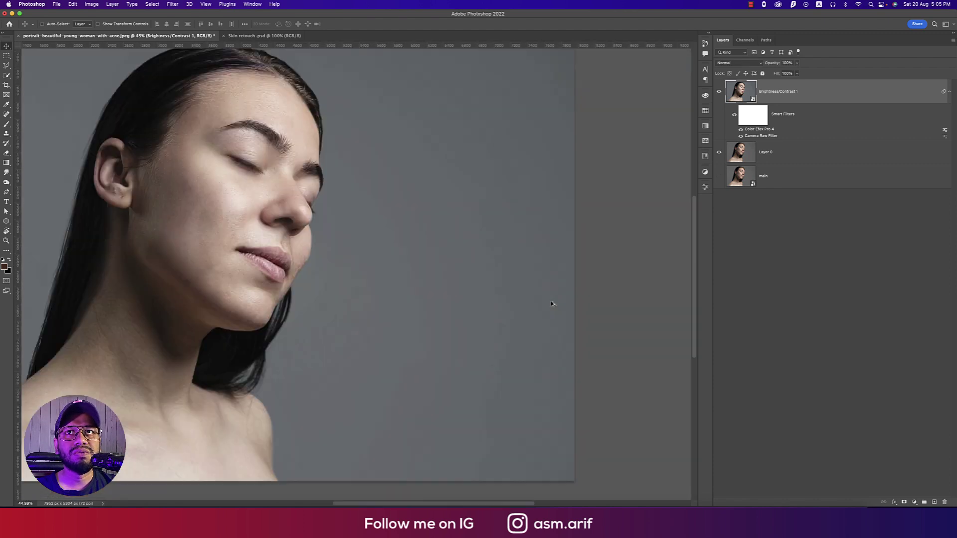
pyautogui.scroll(-2, 552, 304)
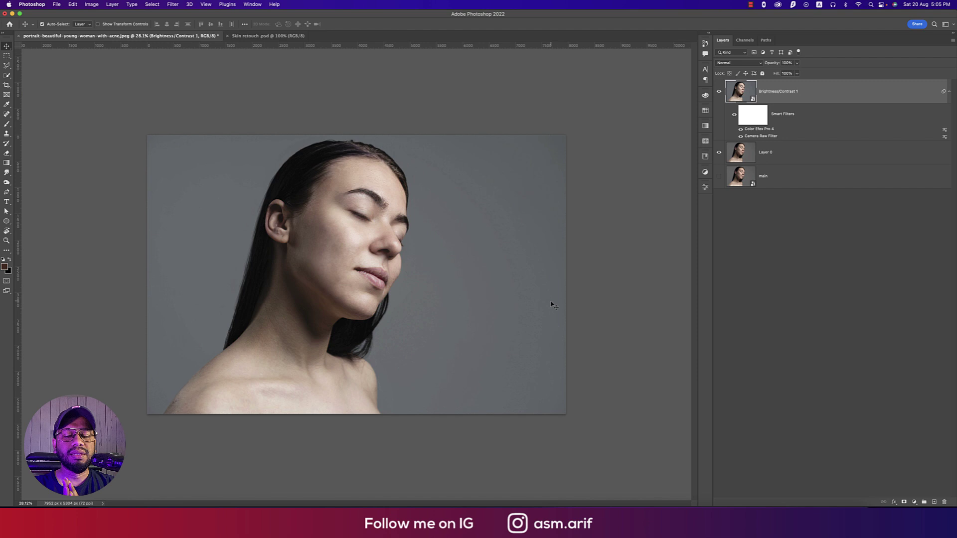